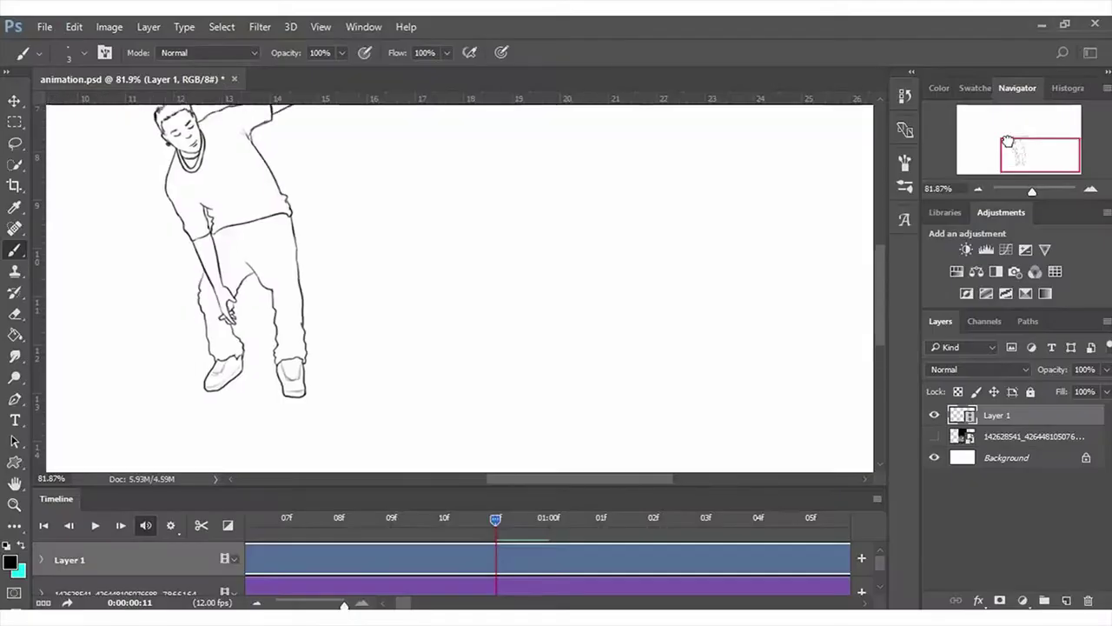
Hatch grey shading inside the right shoe, along its sole and inner side.
drag(1007, 141, 989, 144)
drag(1033, 191, 1043, 190)
drag(1015, 139, 1018, 166)
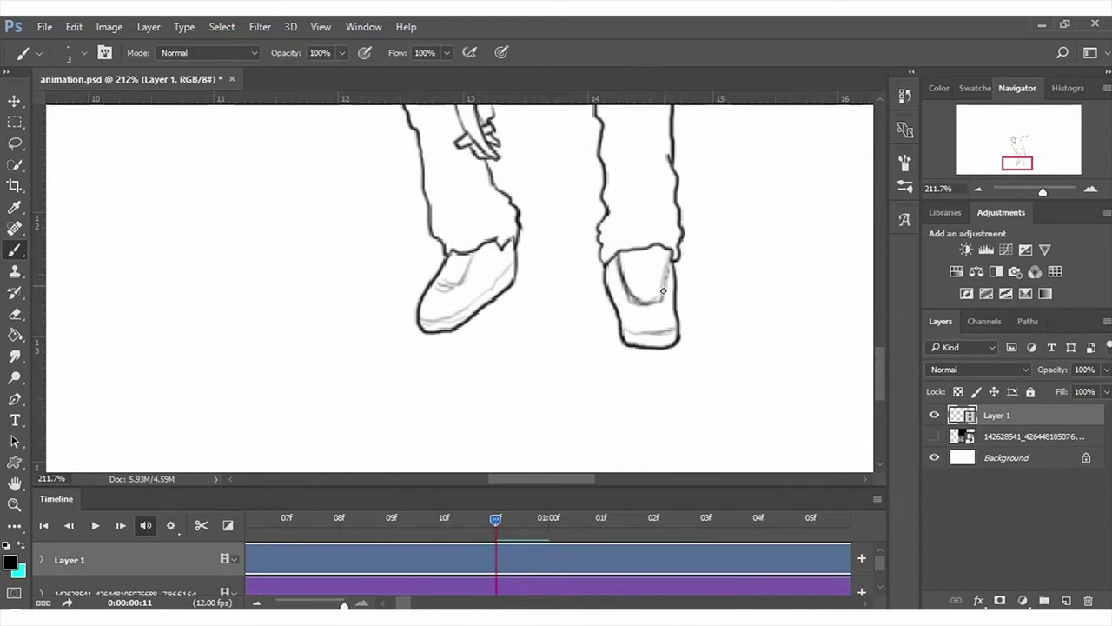
mouse_move(666, 290)
mouse_down()
mouse_move(669, 257)
mouse_move(643, 285)
mouse_move(659, 289)
mouse_up()
mouse_move(618, 328)
mouse_down()
mouse_move(674, 334)
mouse_move(655, 331)
mouse_up()
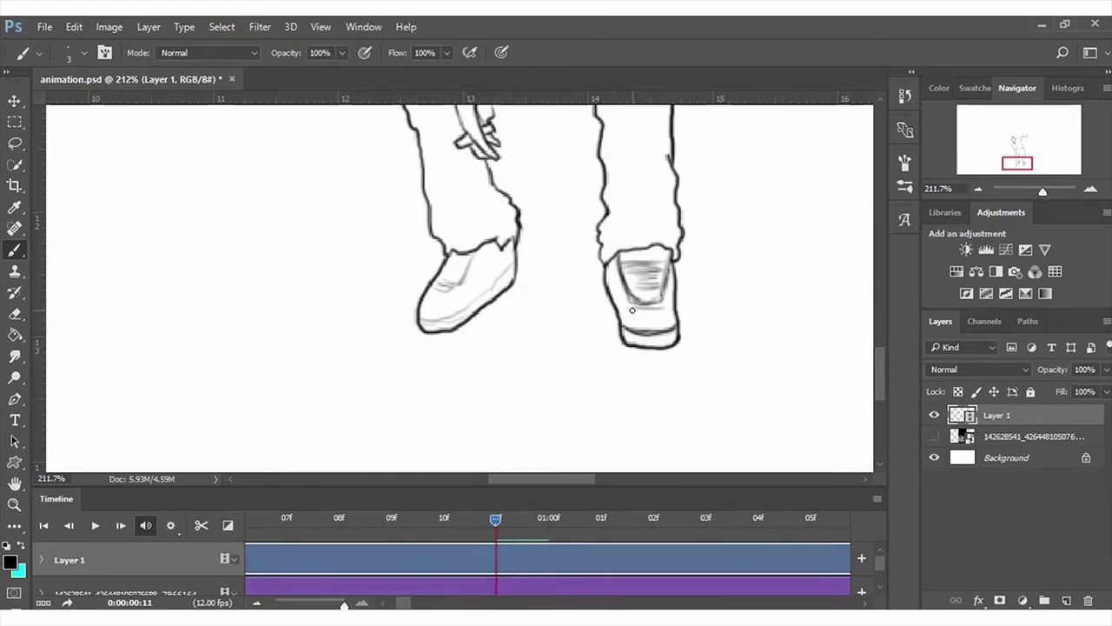
drag(615, 268, 622, 306)
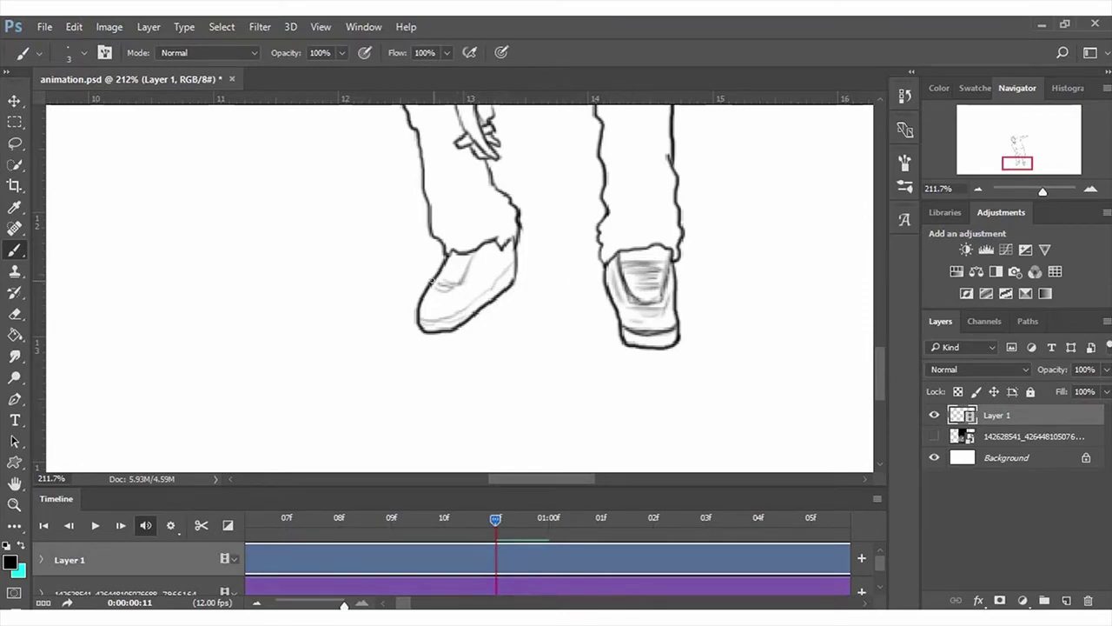
Shade the left shoe's top, sole and swoosh, and darken the right shoe's edge.
drag(437, 273, 452, 269)
drag(420, 314, 511, 269)
drag(441, 297, 491, 271)
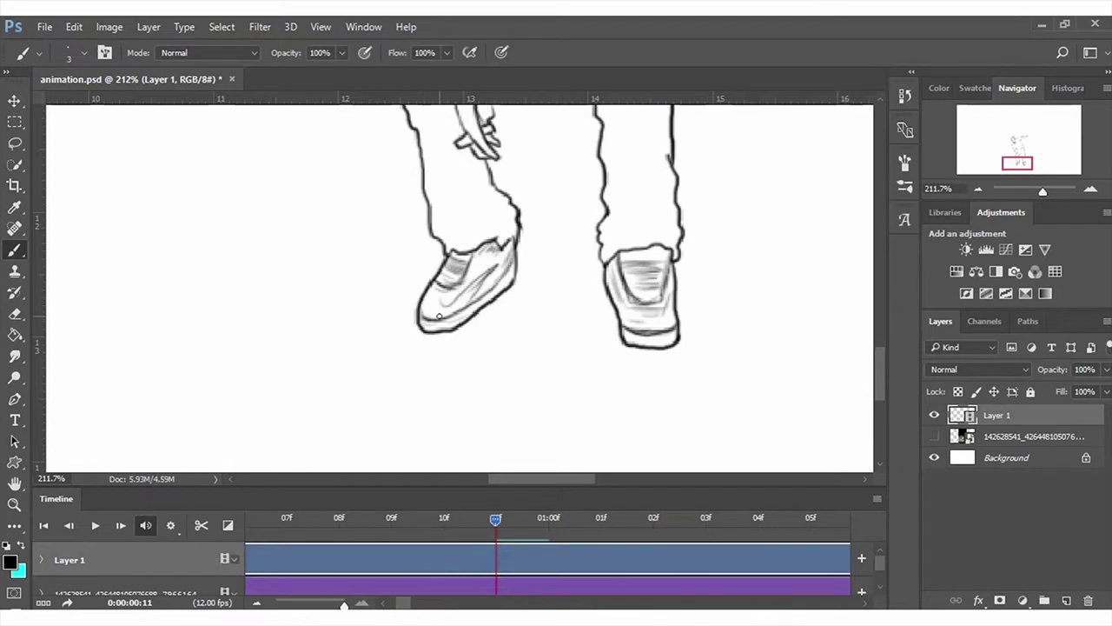
drag(665, 267, 672, 294)
drag(1039, 188, 1034, 189)
mouse_move(1018, 153)
mouse_down()
mouse_move(1022, 132)
mouse_move(1022, 141)
mouse_up()
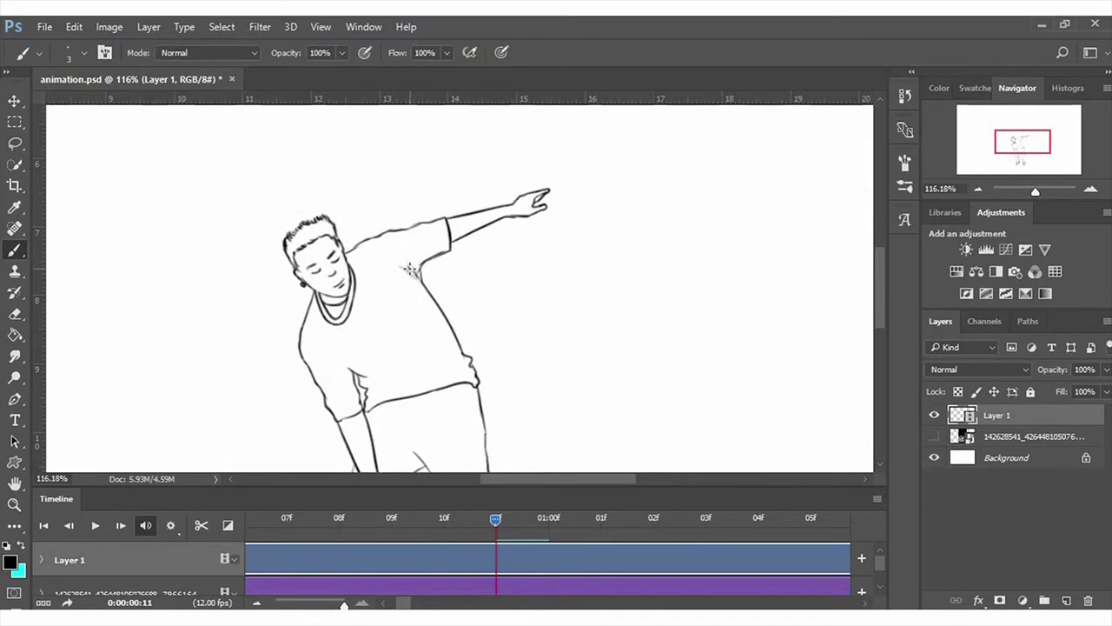
Compare with the neighbouring frame, then shade the shirt's torso, waistline, collar and side in grey.
click(445, 519)
click(497, 519)
drag(412, 285, 395, 359)
mouse_move(469, 365)
mouse_down()
mouse_move(368, 386)
mouse_move(461, 381)
mouse_move(418, 388)
mouse_up()
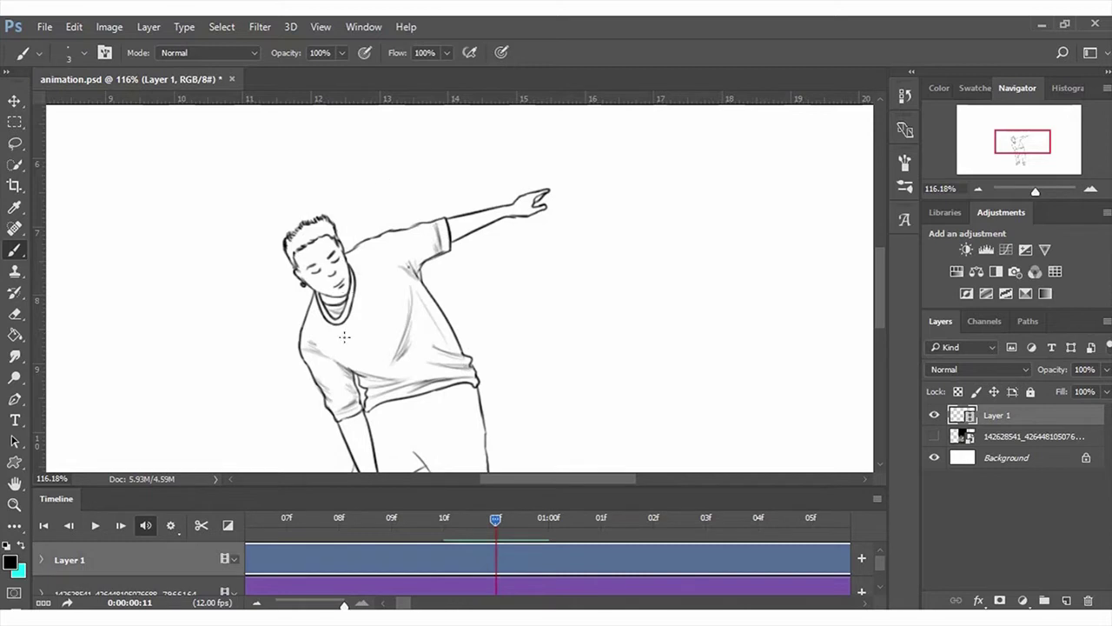
drag(363, 306, 351, 337)
drag(449, 346, 430, 309)
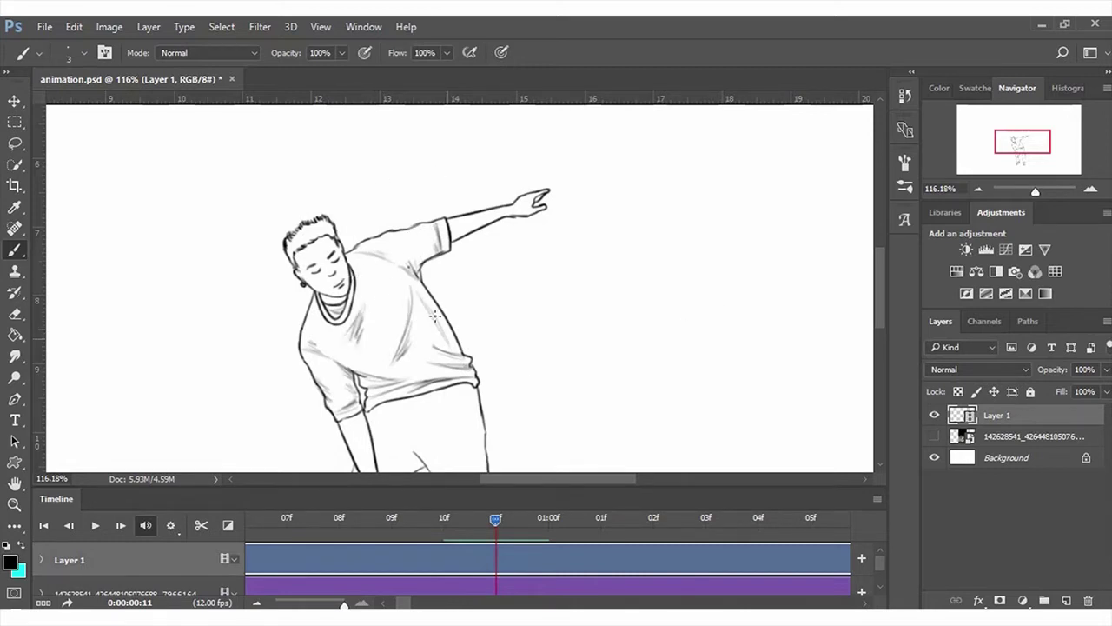
scroll(881, 339, down, 5)
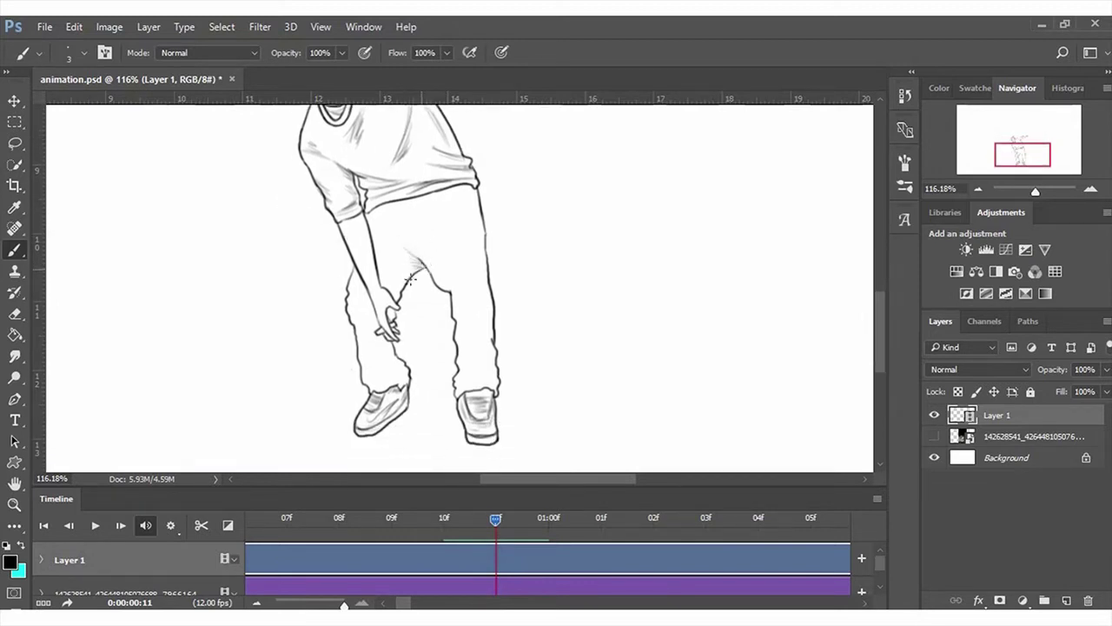
Shade the crotch fold, shirt hem, and the right trouser leg, cuff and edge.
drag(421, 265, 414, 260)
drag(469, 193, 449, 196)
mouse_move(454, 312)
mouse_down()
mouse_move(466, 337)
mouse_move(497, 344)
mouse_move(492, 332)
mouse_up()
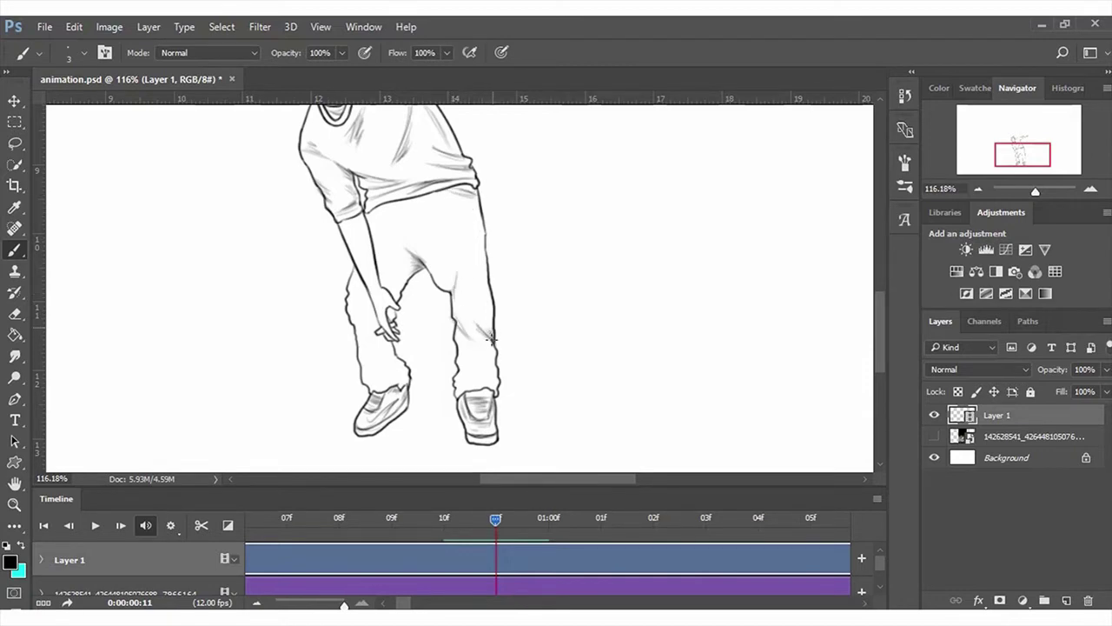
drag(461, 391, 481, 384)
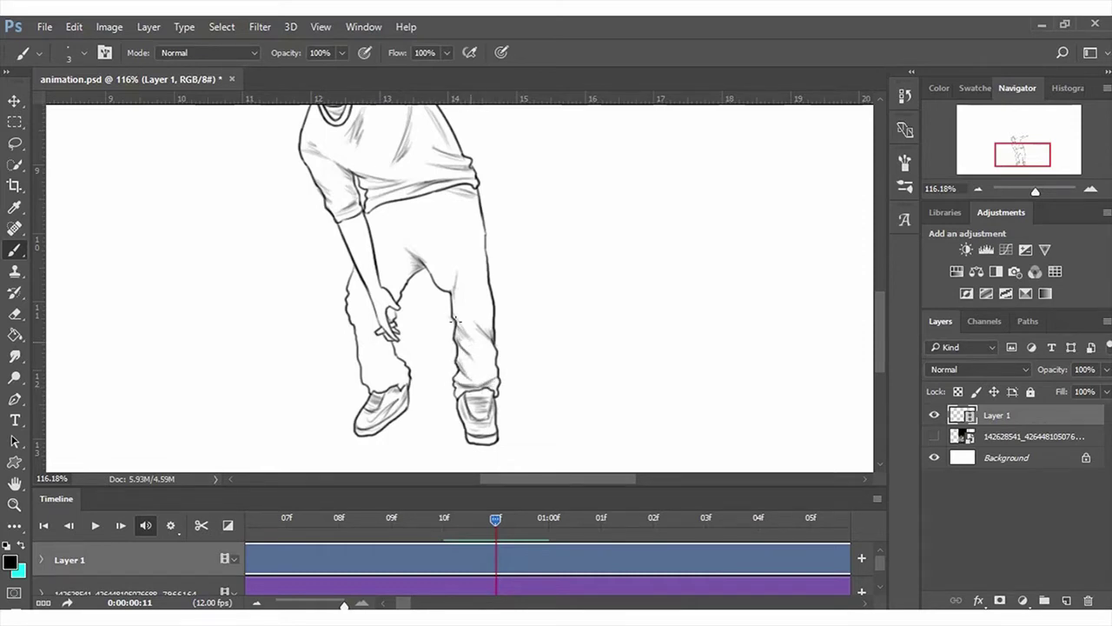
drag(455, 320, 497, 357)
drag(488, 272, 483, 242)
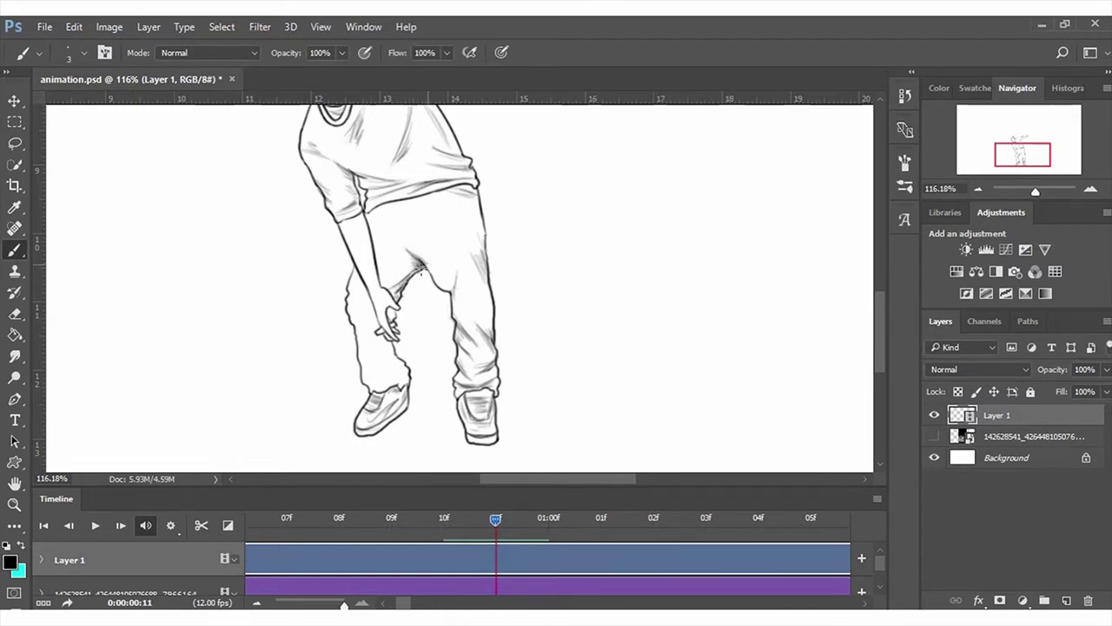
Shade the left trouser leg and cuff and hatch below the waistband.
drag(353, 270, 361, 285)
drag(403, 374, 387, 380)
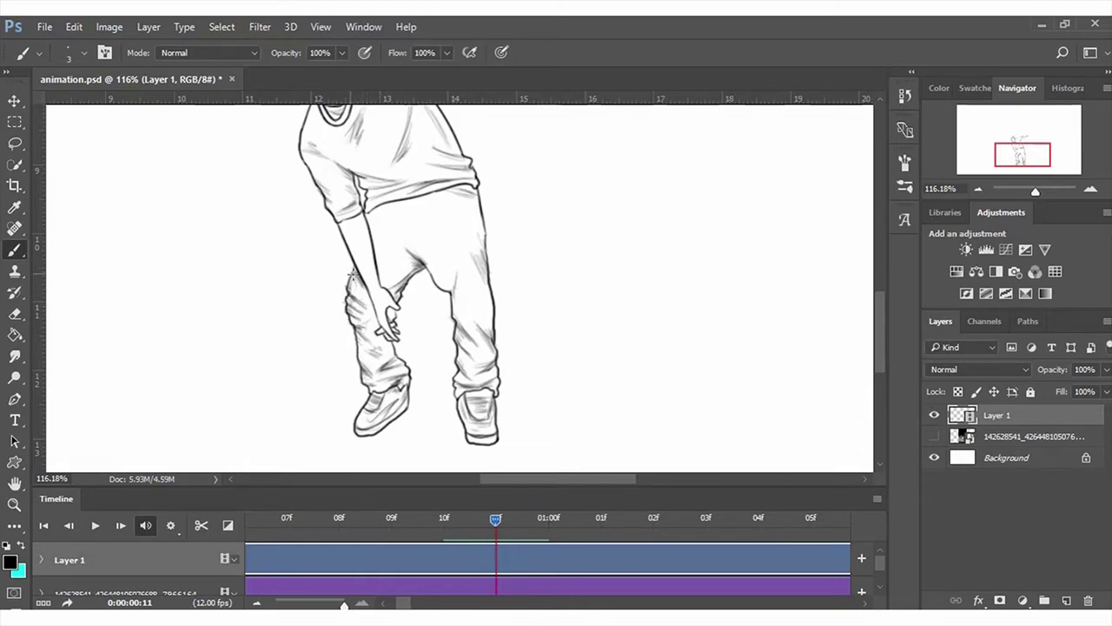
drag(436, 210, 378, 218)
mouse_move(449, 244)
mouse_down()
mouse_move(434, 252)
mouse_move(450, 257)
mouse_up()
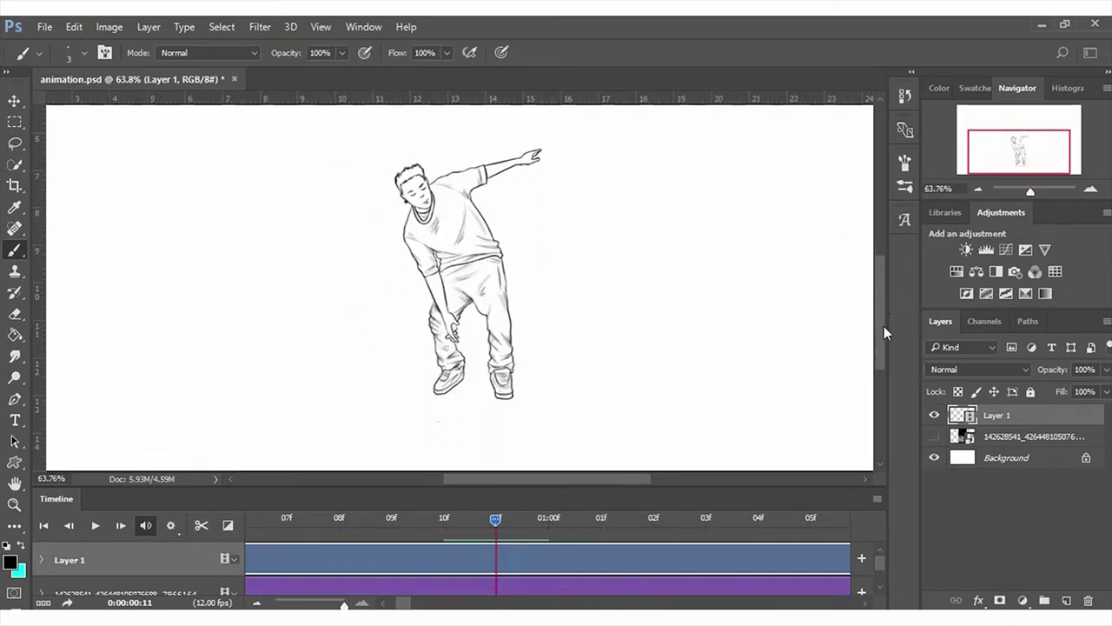
Zoom out to the whole canvas and step through the first frames in the Timeline.
mouse_move(495, 518)
mouse_down()
mouse_move(444, 526)
mouse_move(499, 527)
mouse_up()
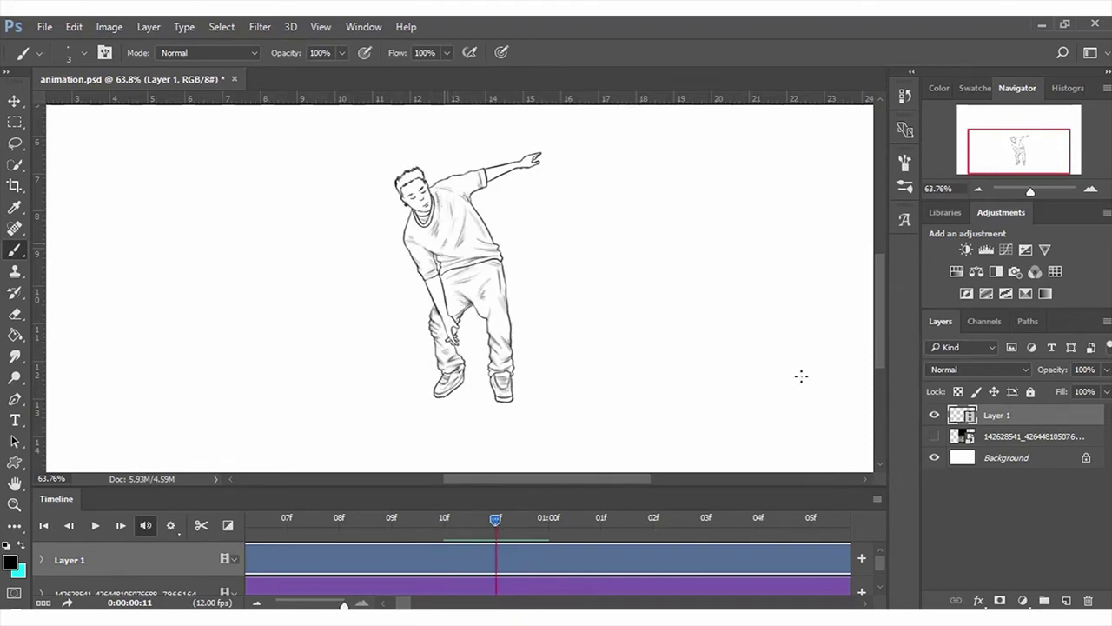
scroll(404, 604, left, 5)
drag(1030, 195, 1030, 189)
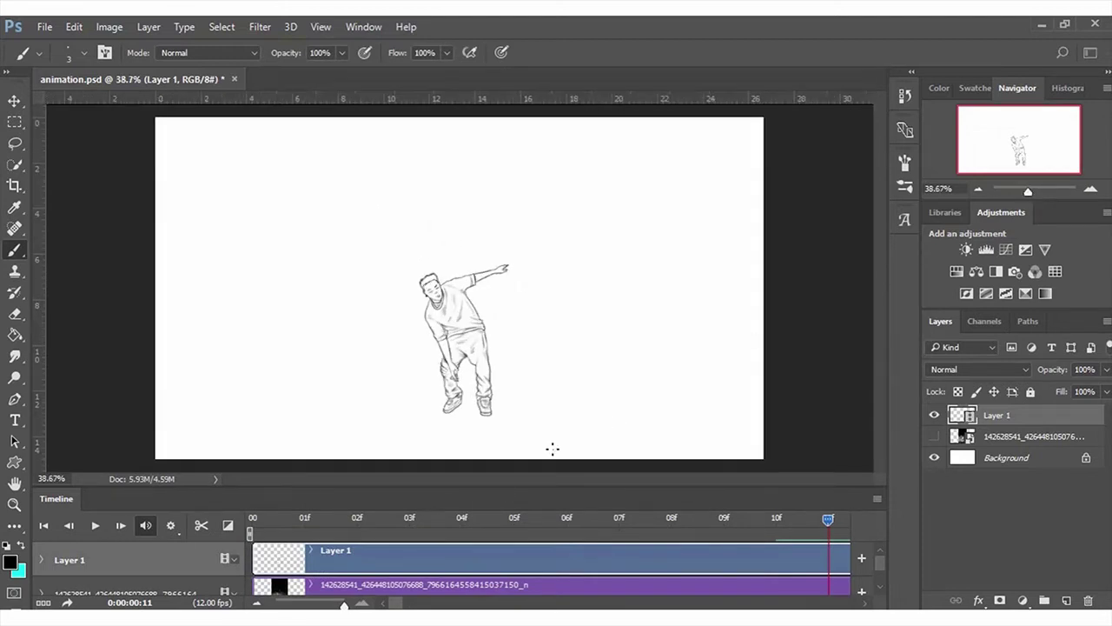
click(251, 519)
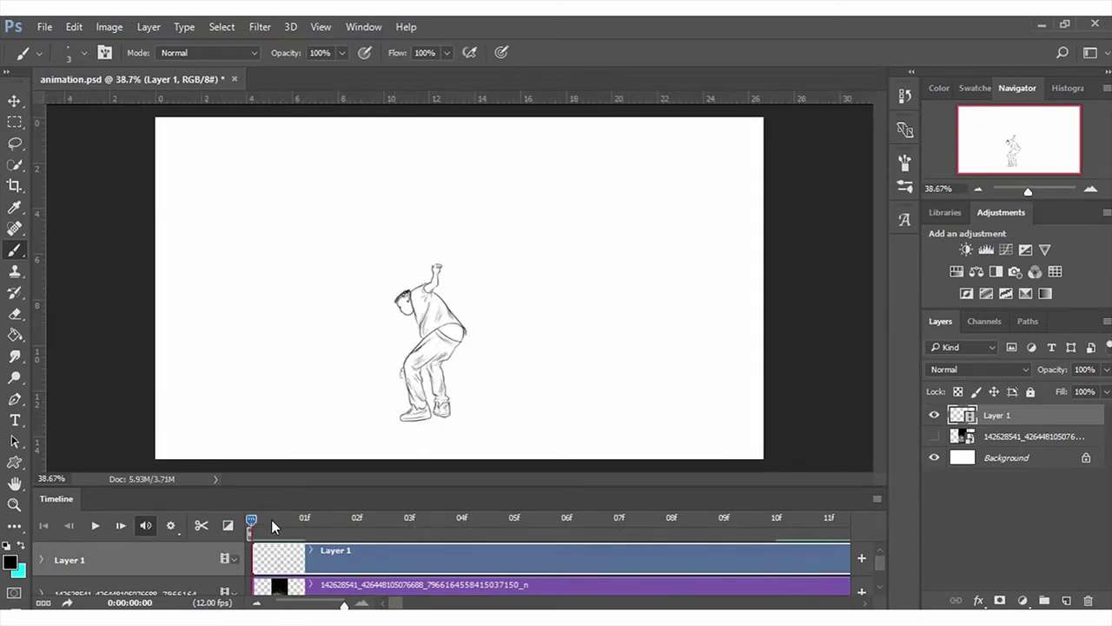
drag(251, 522, 306, 521)
Play the animation from frame 00 twice and scrub through all its frames.
click(248, 520)
key(space)
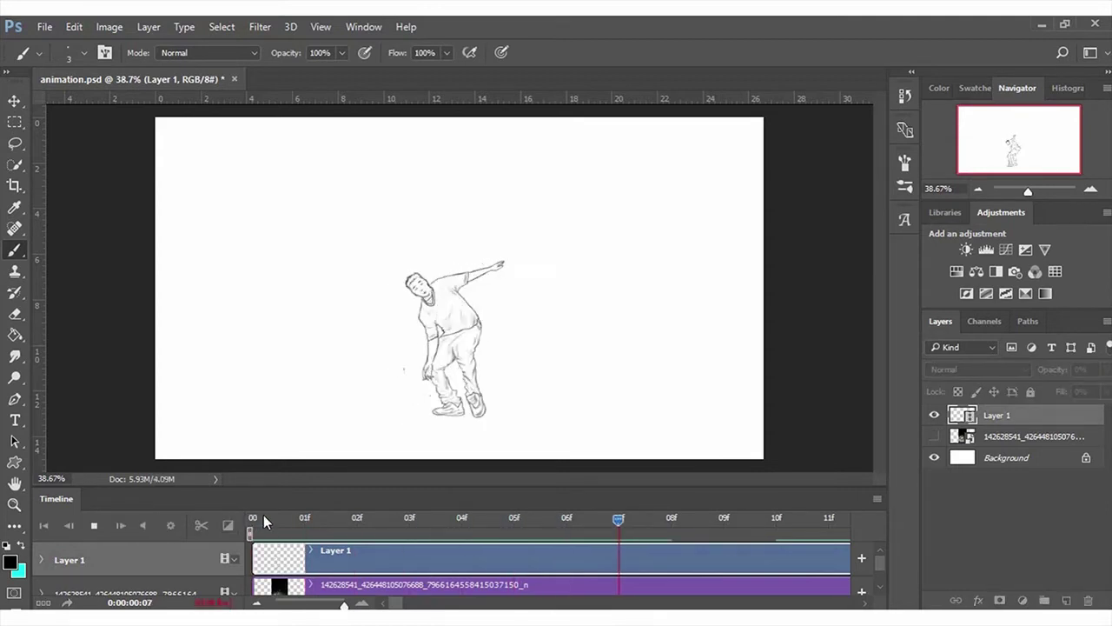
click(251, 521)
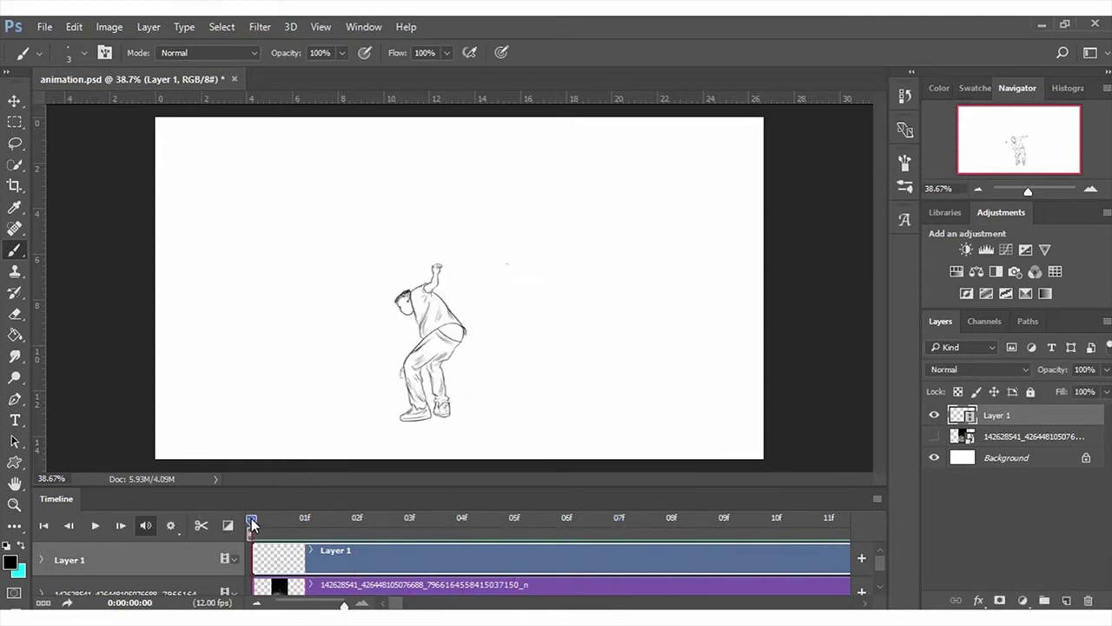
key(space)
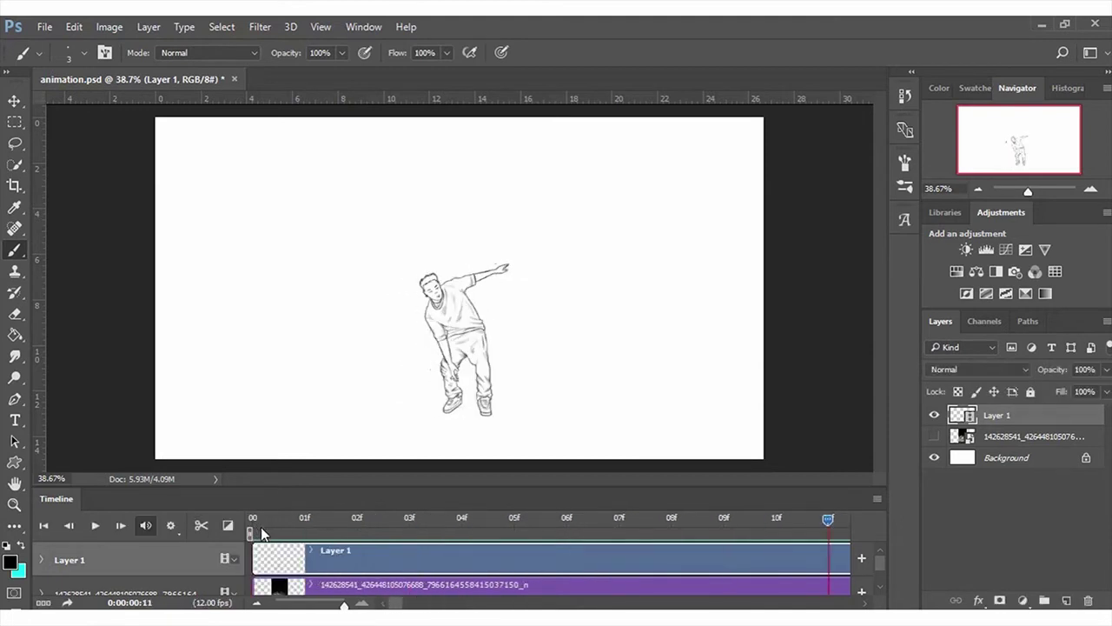
mouse_move(251, 521)
mouse_down()
mouse_move(512, 521)
mouse_move(565, 541)
mouse_move(731, 509)
mouse_move(821, 521)
mouse_move(355, 525)
mouse_move(811, 539)
mouse_move(251, 545)
mouse_move(804, 554)
mouse_move(260, 547)
mouse_move(826, 525)
mouse_move(315, 550)
mouse_move(252, 526)
mouse_move(826, 526)
mouse_move(251, 526)
mouse_move(806, 538)
mouse_move(252, 545)
mouse_move(814, 549)
mouse_move(274, 558)
mouse_move(830, 532)
mouse_up()
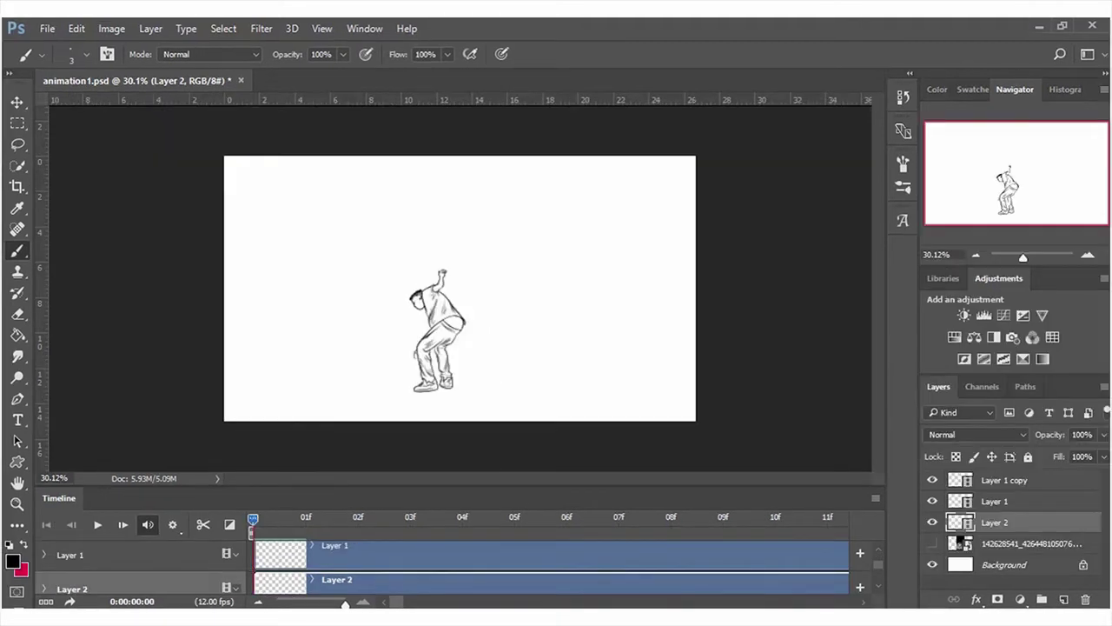
Zoom in on the crouching figure and set the foreground colour to grey.
drag(1022, 257, 1031, 254)
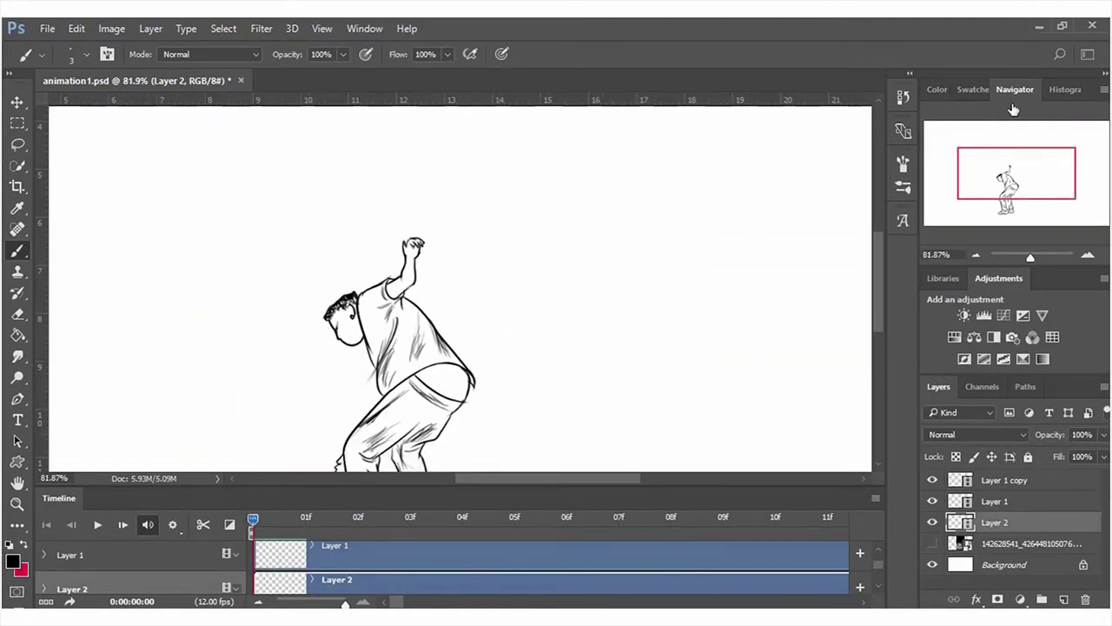
scroll(884, 279, down, 2)
scroll(886, 293, down, 3)
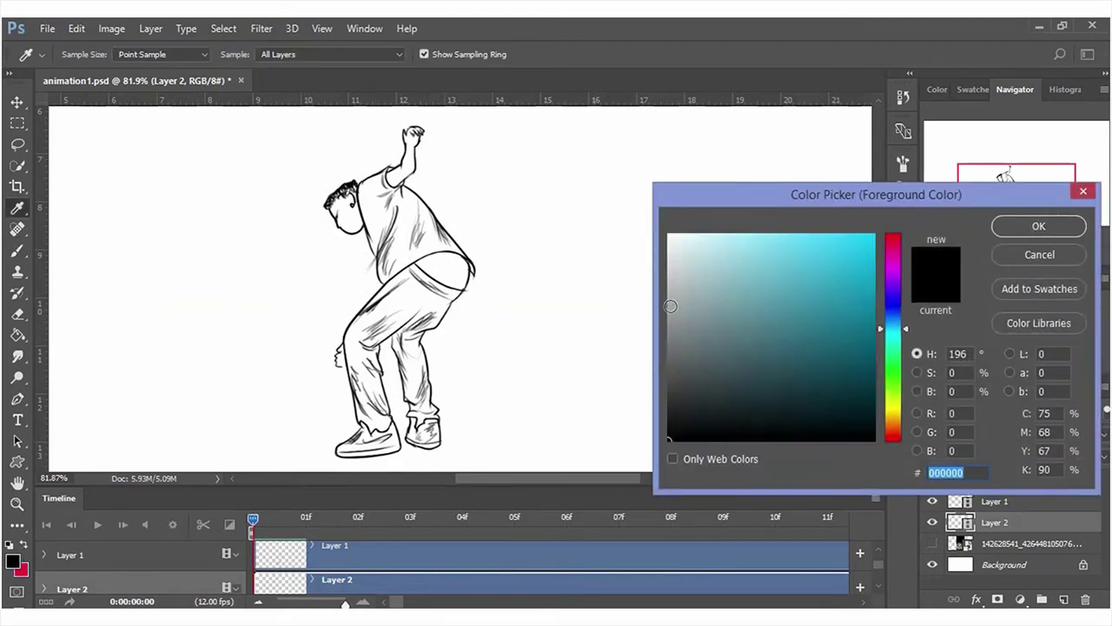
click(675, 325)
click(1007, 229)
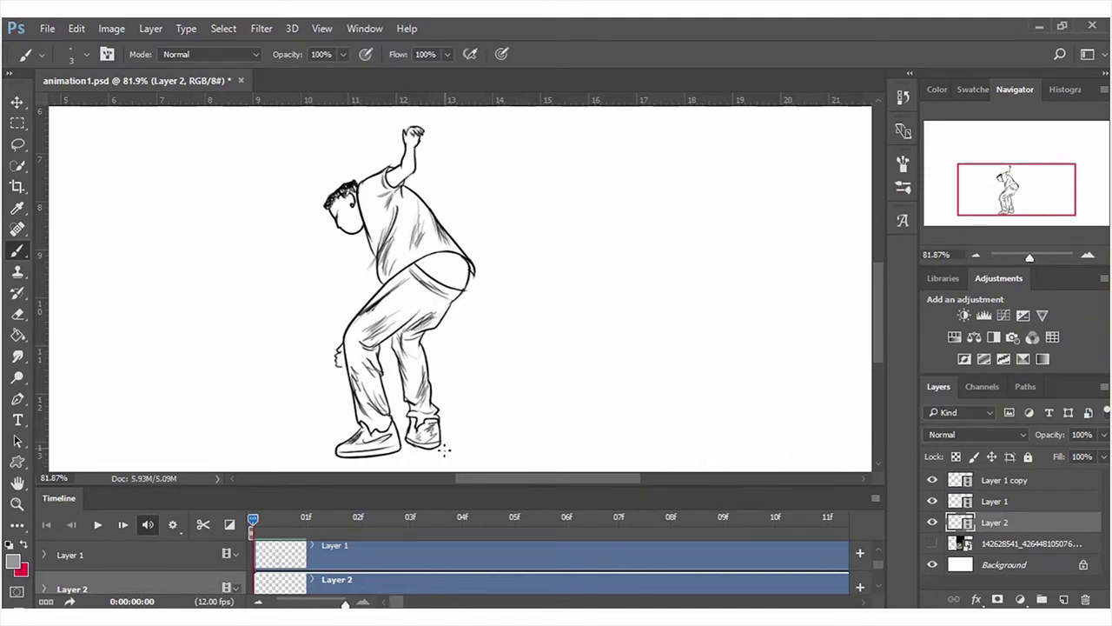
Paint grey over the shirt's back, side, front-left and upper chest on Layer 2.
mouse_move(405, 226)
mouse_down()
mouse_move(386, 270)
mouse_move(427, 236)
mouse_move(411, 257)
mouse_move(412, 245)
mouse_up()
mouse_move(369, 189)
mouse_down()
mouse_move(361, 208)
mouse_move(375, 248)
mouse_move(363, 205)
mouse_move(379, 240)
mouse_move(396, 214)
mouse_move(379, 217)
mouse_move(368, 179)
mouse_move(388, 165)
mouse_move(382, 198)
mouse_move(385, 184)
mouse_up()
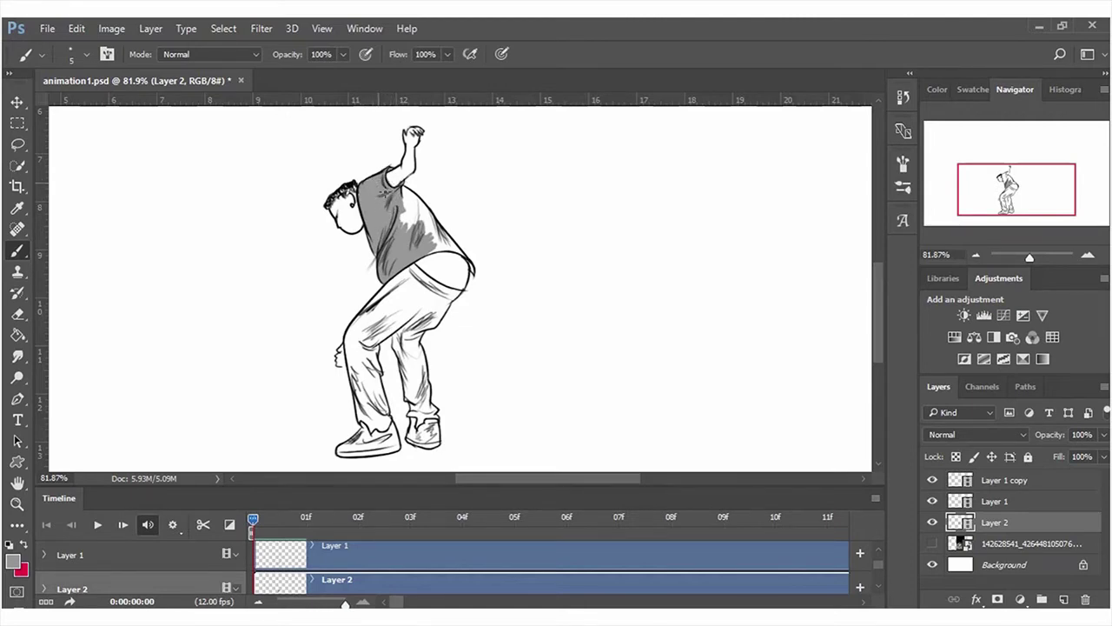
mouse_move(401, 189)
mouse_down()
mouse_move(434, 230)
mouse_move(400, 214)
mouse_move(441, 242)
mouse_up()
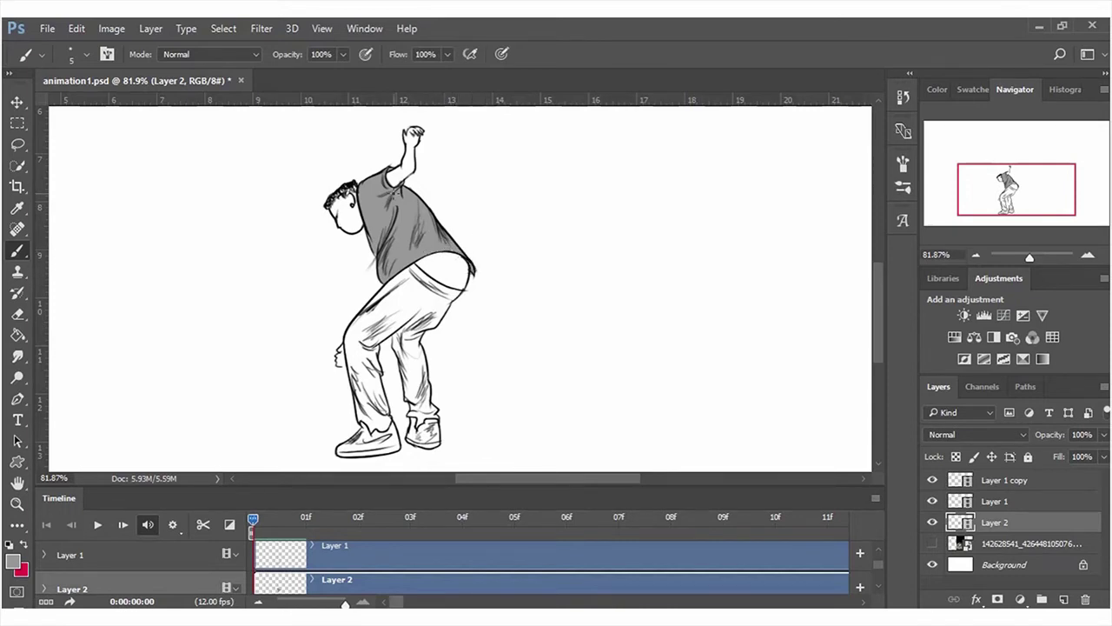
click(12, 561)
Switch to white, hide the Background layer, and fill the exposed belly white.
click(680, 233)
click(1041, 225)
click(932, 564)
drag(420, 262, 451, 258)
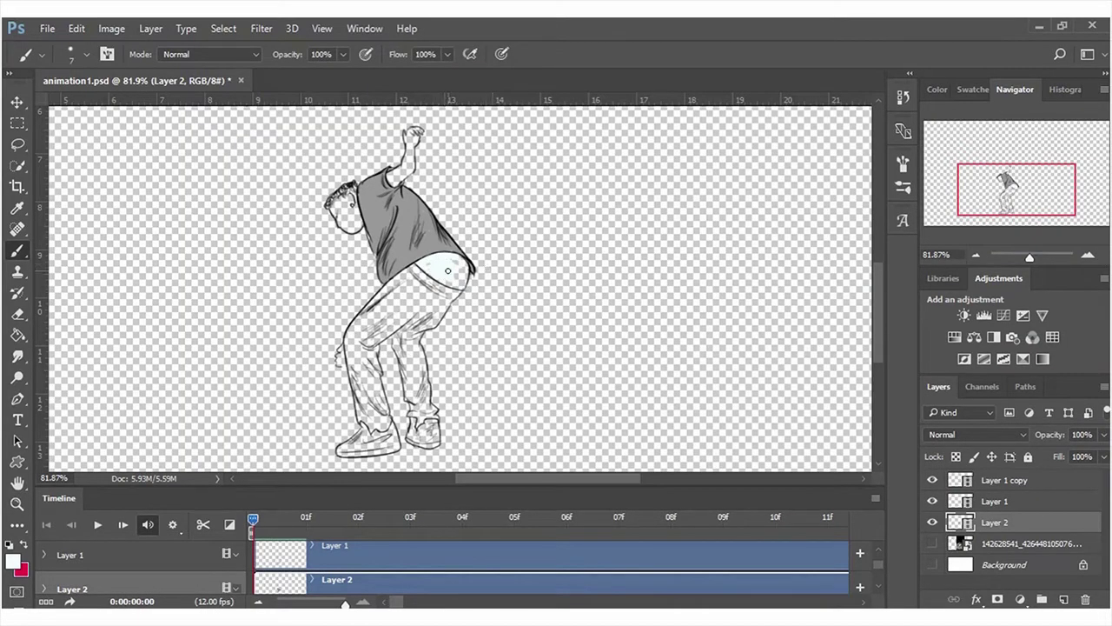
mouse_move(431, 268)
mouse_down()
mouse_move(452, 283)
mouse_move(452, 261)
mouse_move(460, 288)
mouse_up()
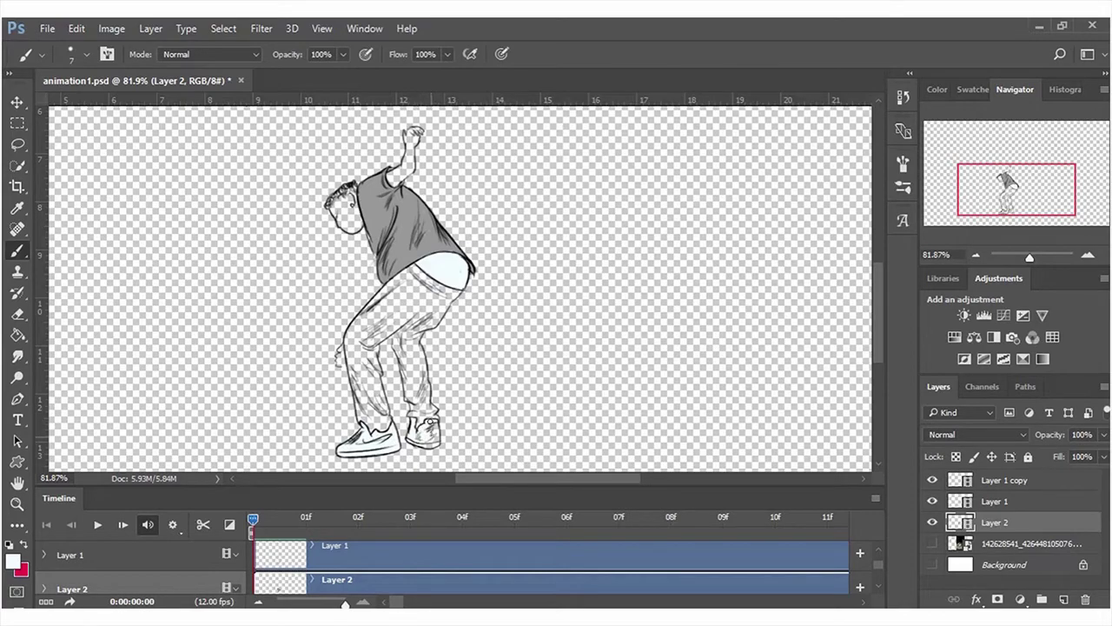
click(13, 561)
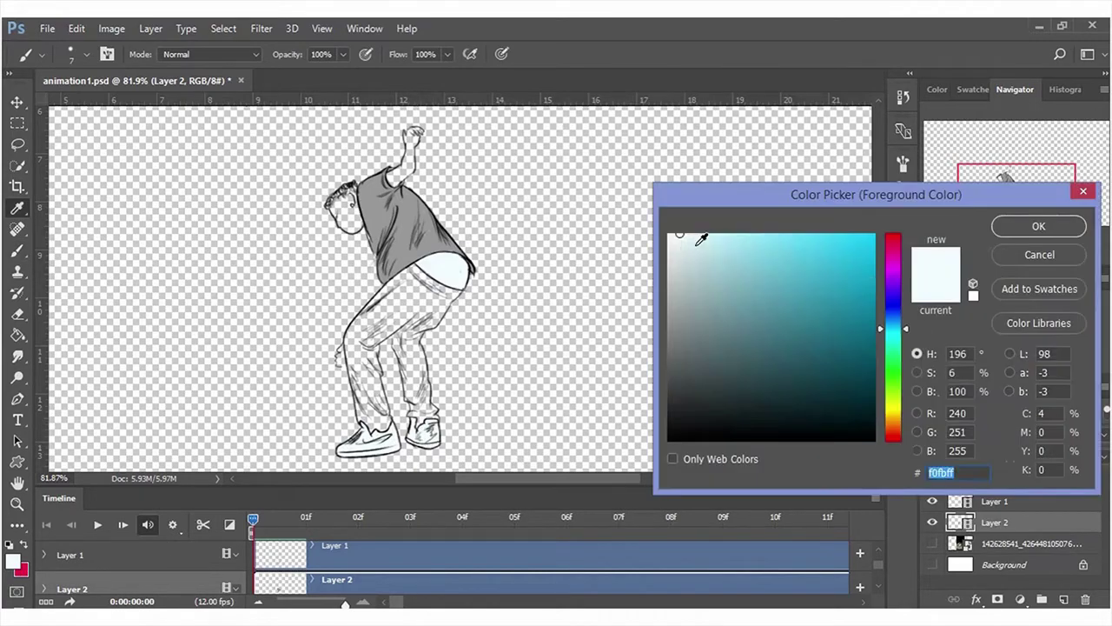
Paint the jeans denim blue 2d5e94 from thigh to waistband and show the Background layer.
click(893, 320)
click(774, 314)
click(808, 321)
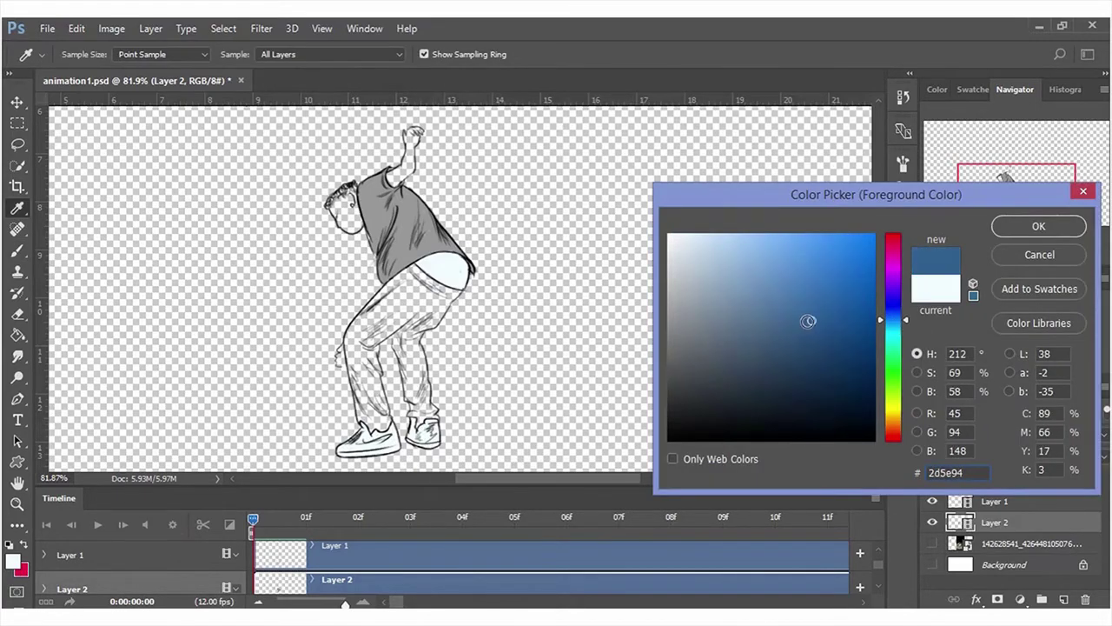
click(1001, 228)
mouse_move(397, 308)
mouse_down()
mouse_move(382, 300)
mouse_move(404, 296)
mouse_move(360, 379)
mouse_up()
click(933, 564)
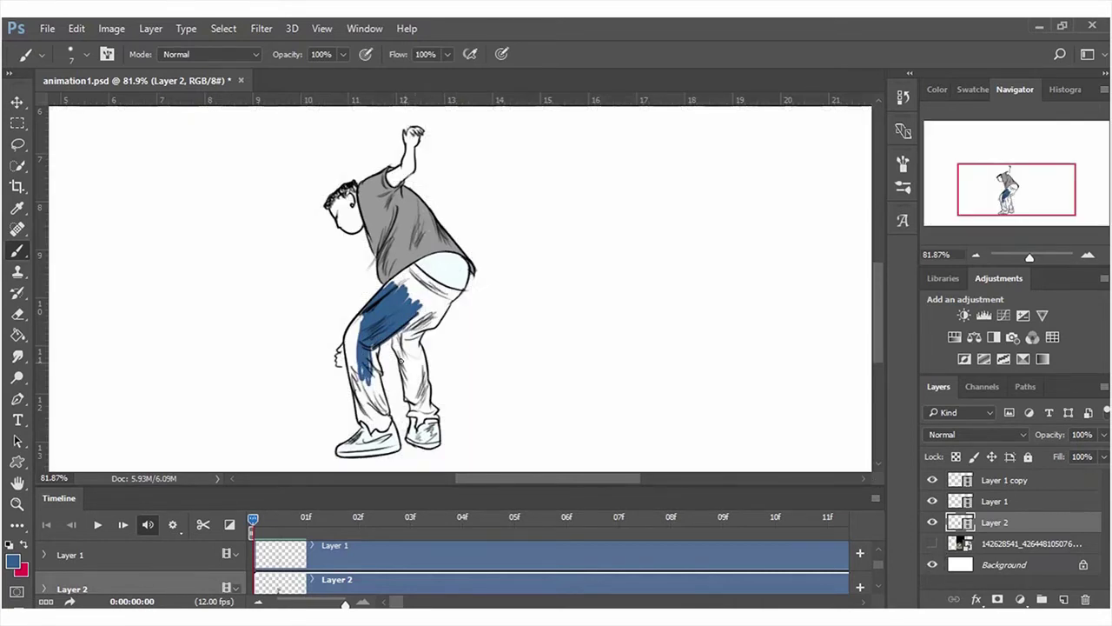
mouse_move(366, 323)
mouse_down()
mouse_move(355, 350)
mouse_move(358, 375)
mouse_move(372, 347)
mouse_move(370, 398)
mouse_move(350, 354)
mouse_move(358, 408)
mouse_move(353, 384)
mouse_move(374, 417)
mouse_move(386, 395)
mouse_move(375, 387)
mouse_move(378, 426)
mouse_move(405, 343)
mouse_move(396, 335)
mouse_move(400, 363)
mouse_move(434, 306)
mouse_move(437, 326)
mouse_move(417, 329)
mouse_move(422, 382)
mouse_move(405, 363)
mouse_move(406, 400)
mouse_move(403, 379)
mouse_move(425, 402)
mouse_move(410, 414)
mouse_move(417, 424)
mouse_move(430, 410)
mouse_up()
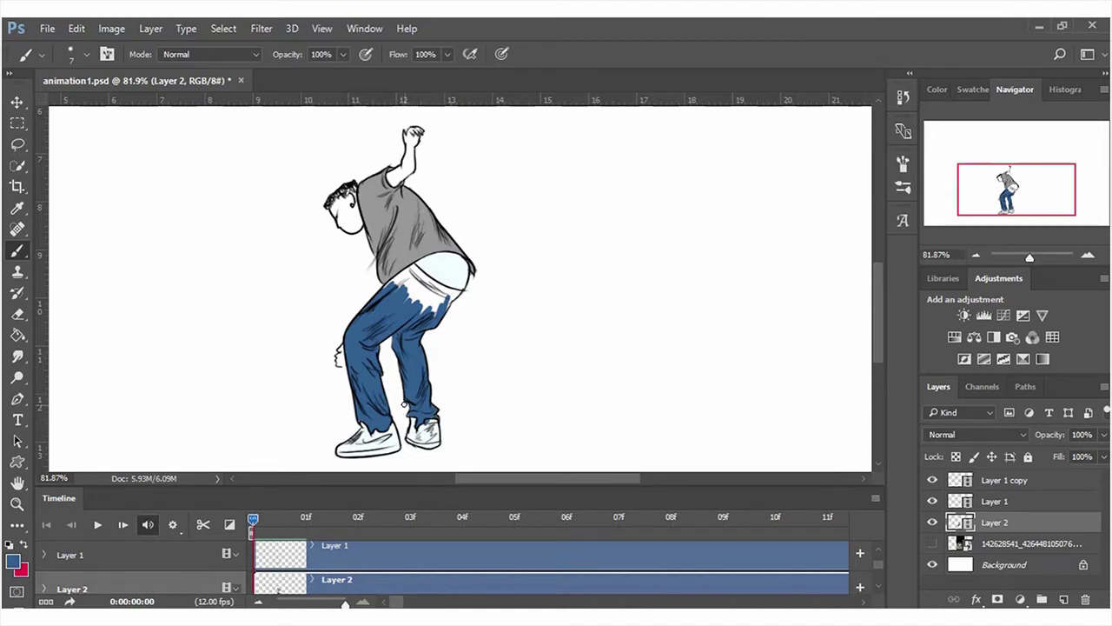
mouse_move(415, 289)
mouse_down()
mouse_move(398, 277)
mouse_move(405, 269)
mouse_move(420, 273)
mouse_move(419, 295)
mouse_move(401, 278)
mouse_move(461, 300)
mouse_move(424, 305)
mouse_up()
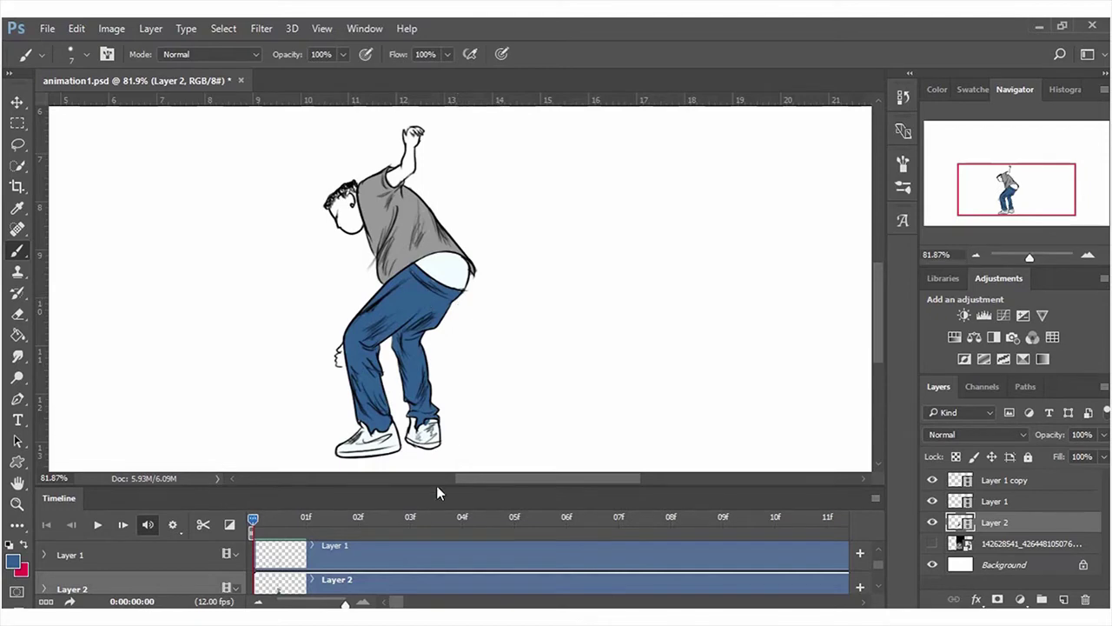
Choose a reddish tan skin colour and paint the face, cheek and raised upper arm.
click(13, 561)
click(1036, 228)
click(13, 561)
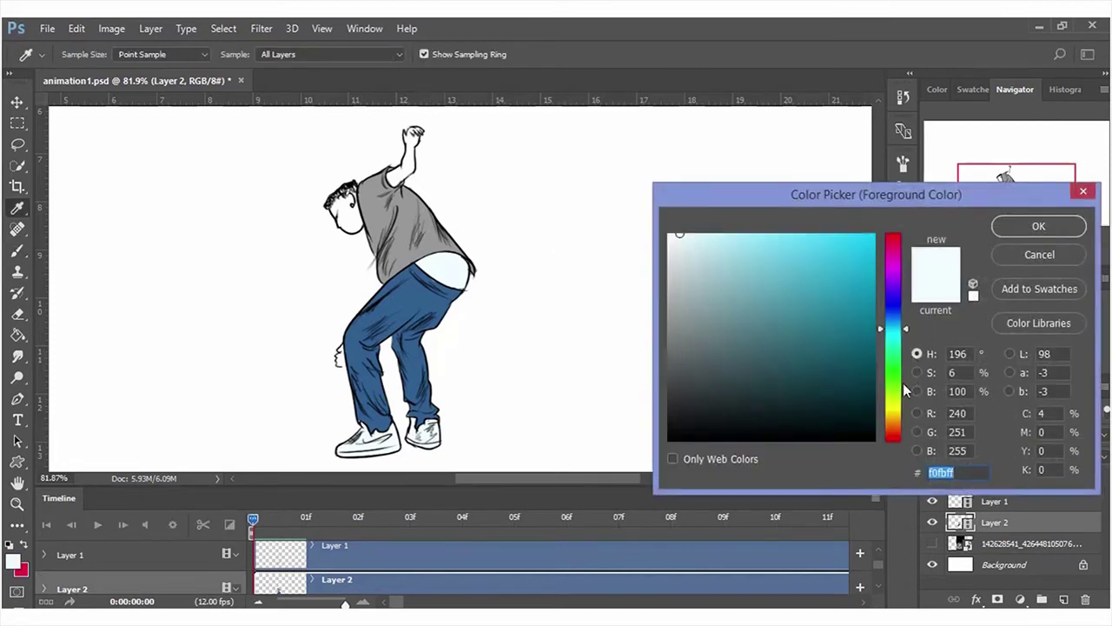
drag(858, 402, 762, 282)
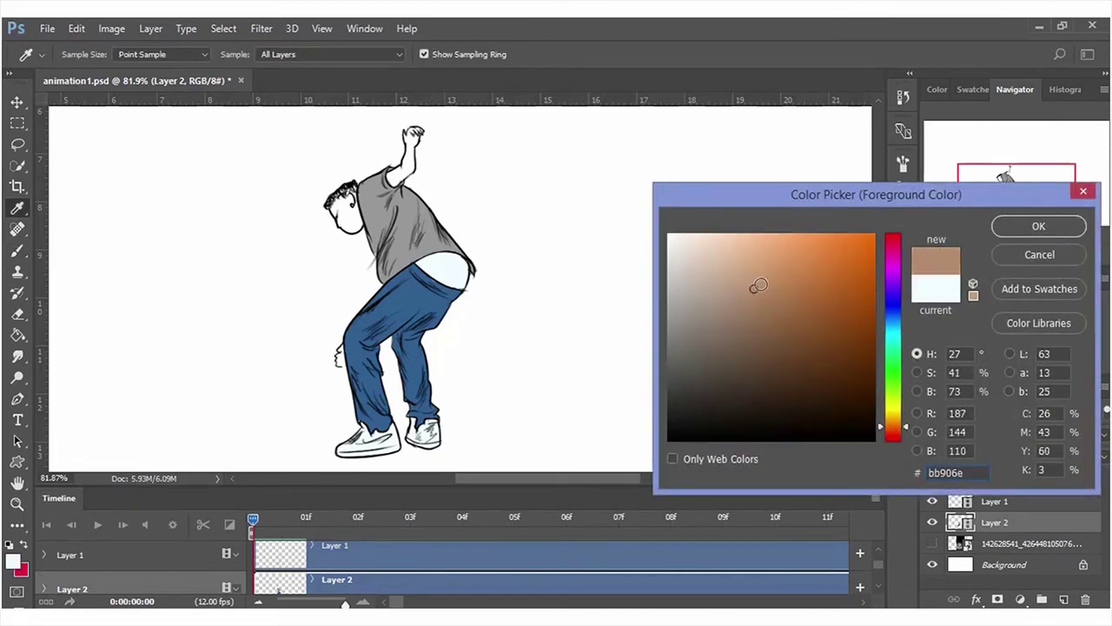
drag(895, 428, 894, 439)
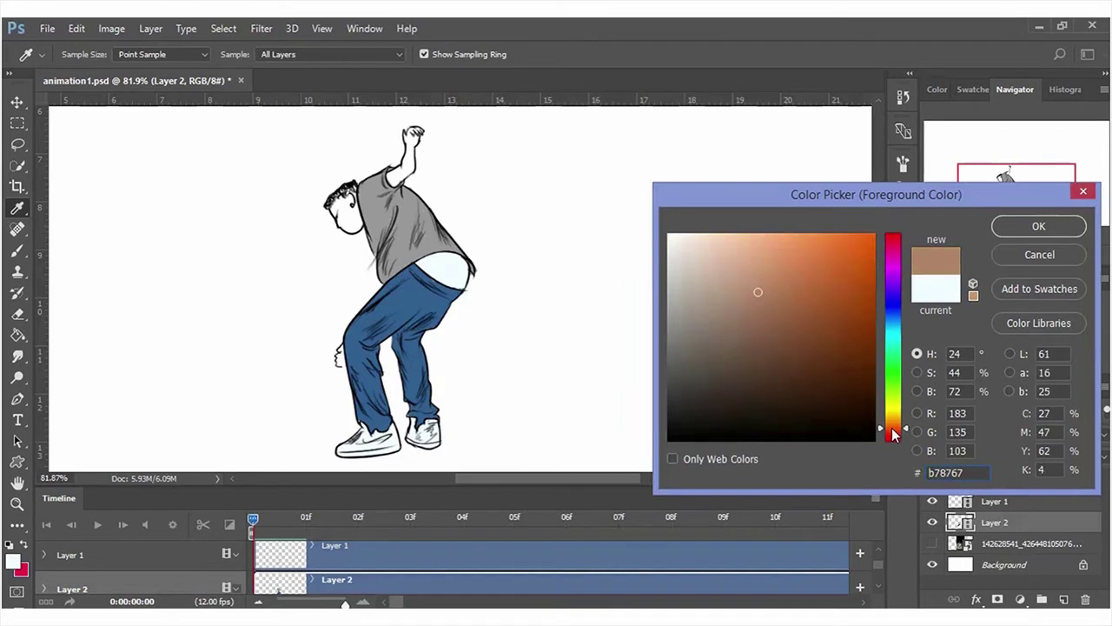
click(1026, 228)
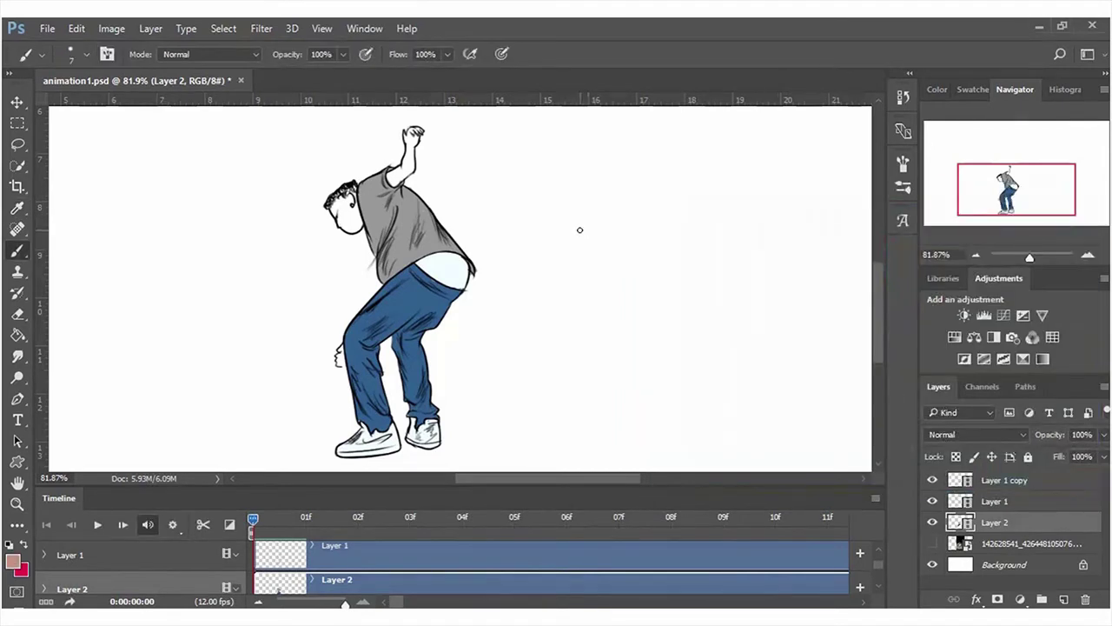
mouse_move(344, 217)
mouse_down()
mouse_move(342, 201)
mouse_move(339, 219)
mouse_move(345, 201)
mouse_move(356, 227)
mouse_up()
mouse_move(393, 179)
mouse_down()
mouse_move(411, 150)
mouse_move(411, 171)
mouse_move(419, 132)
mouse_move(410, 139)
mouse_up()
Shade the forearm and cheek in darker tan and colour the hand by the knee.
click(13, 561)
click(781, 286)
click(996, 223)
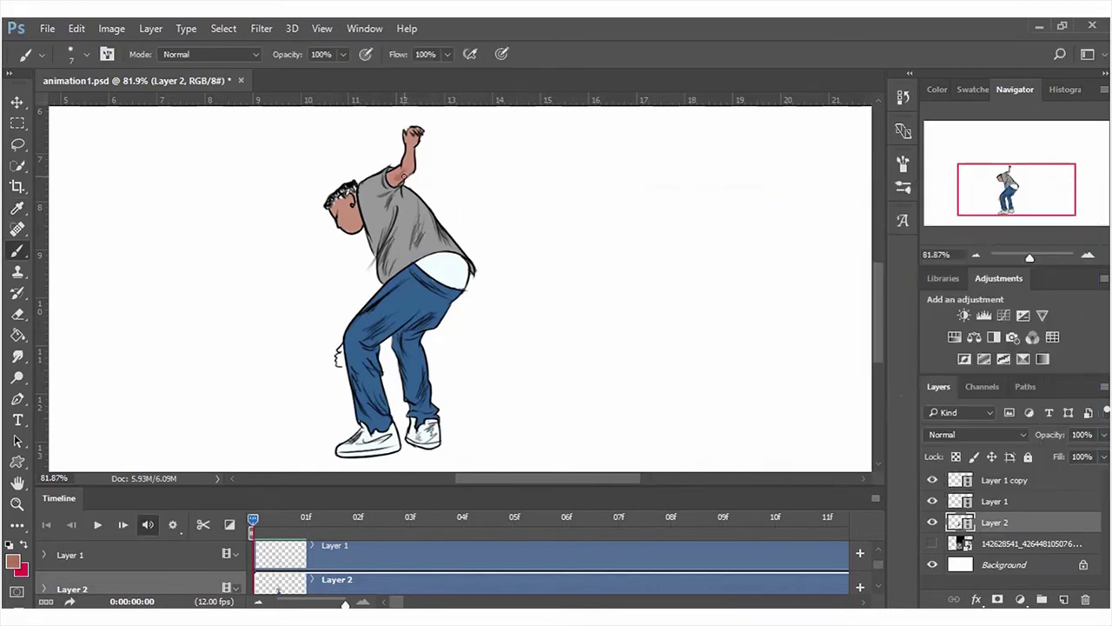
mouse_move(399, 172)
mouse_down()
mouse_move(392, 188)
mouse_move(408, 147)
mouse_move(411, 171)
mouse_move(412, 130)
mouse_move(415, 144)
mouse_up()
mouse_move(346, 206)
mouse_down()
mouse_move(336, 210)
mouse_move(351, 217)
mouse_move(340, 228)
mouse_move(356, 223)
mouse_up()
drag(341, 347, 338, 367)
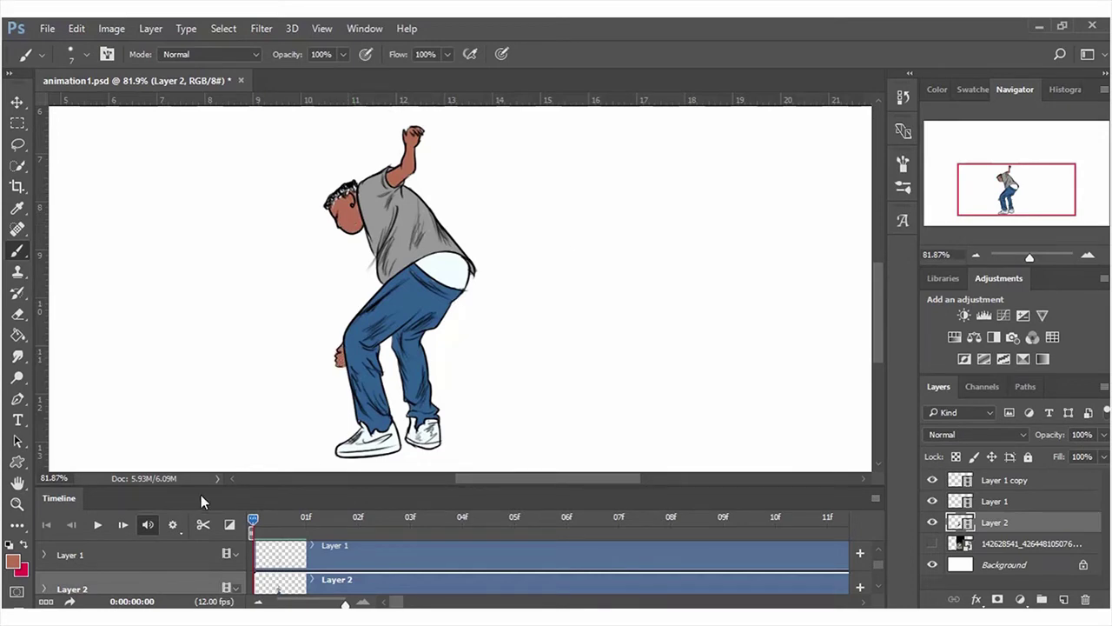
click(12, 561)
click(676, 429)
Fill the hair solid black, then set the foreground colour to white.
click(1035, 226)
mouse_move(346, 186)
mouse_down()
mouse_move(334, 197)
mouse_move(346, 190)
mouse_up()
click(13, 561)
click(669, 240)
click(1035, 226)
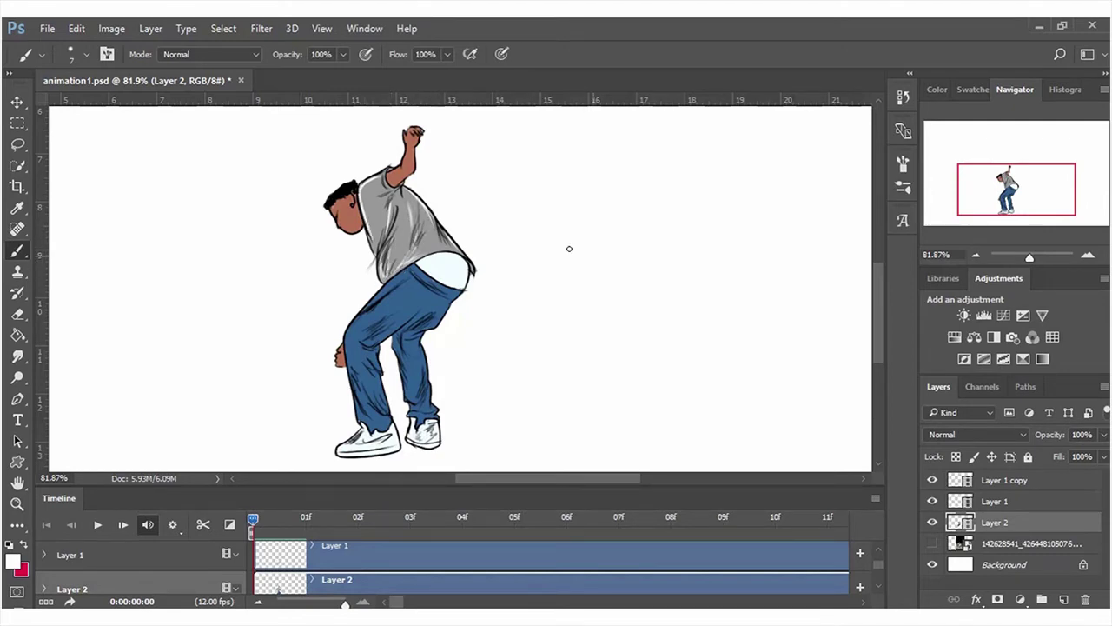
Paint white highlight streaks on the jeans' waistband, across the legs and inner leg.
drag(434, 293, 410, 273)
drag(447, 318, 433, 322)
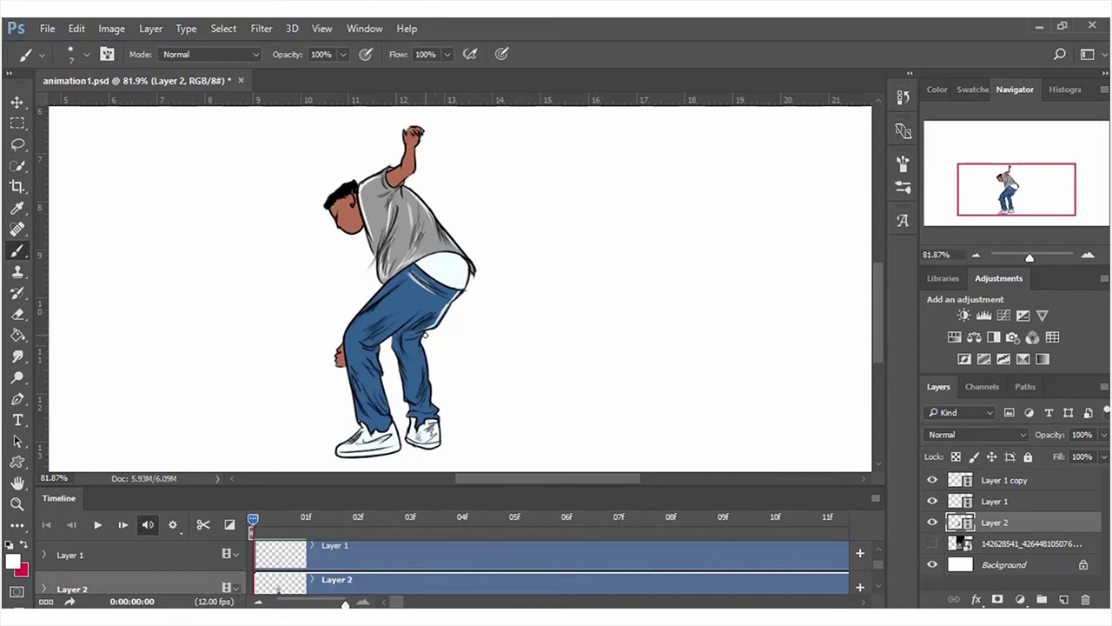
mouse_move(417, 331)
mouse_down()
mouse_move(437, 320)
mouse_move(424, 358)
mouse_move(432, 417)
mouse_up()
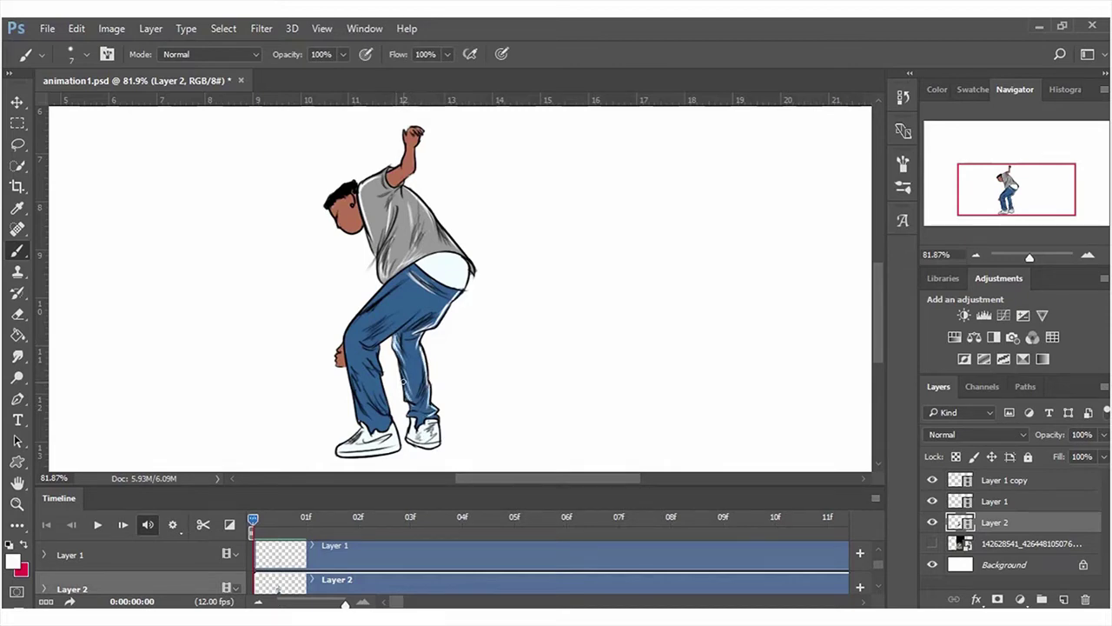
drag(405, 379, 414, 410)
mouse_move(397, 356)
mouse_down()
mouse_move(395, 340)
mouse_move(390, 413)
mouse_up()
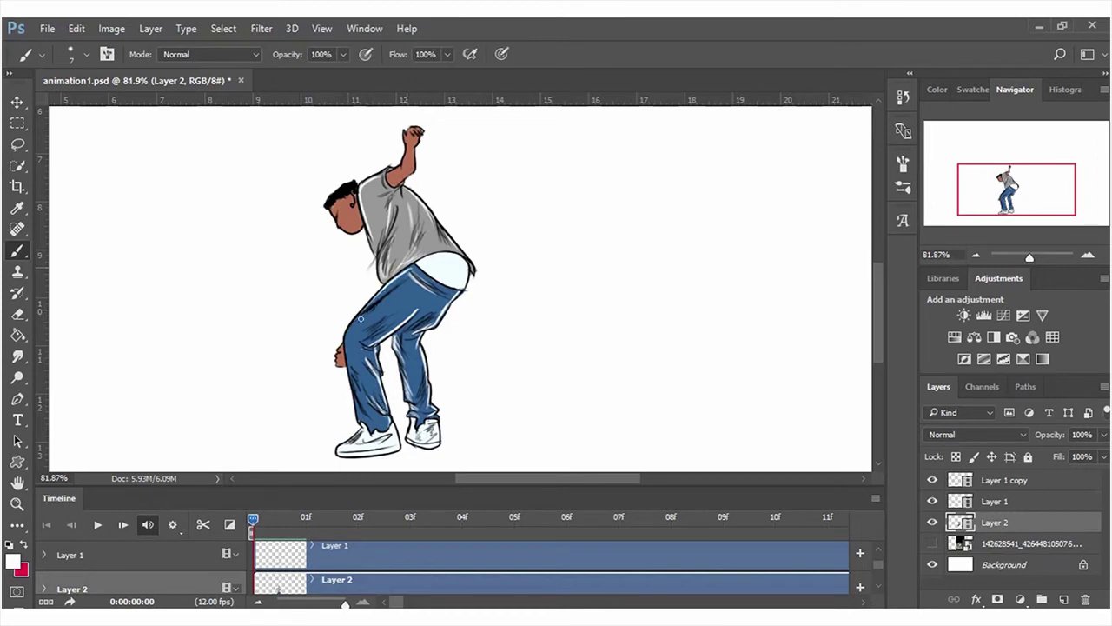
Add white highlights down both jeans legs and faint ones on the waistband, then zoom out.
drag(349, 328, 359, 405)
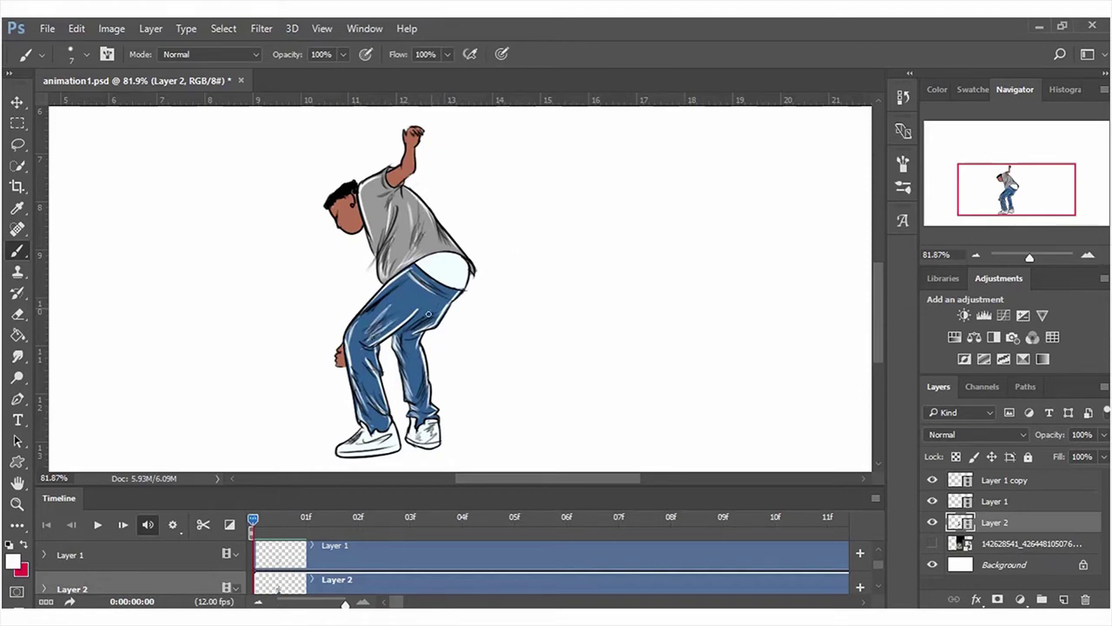
drag(357, 359, 379, 398)
mouse_move(412, 358)
mouse_down()
mouse_move(417, 386)
mouse_move(404, 394)
mouse_up()
drag(396, 333, 414, 375)
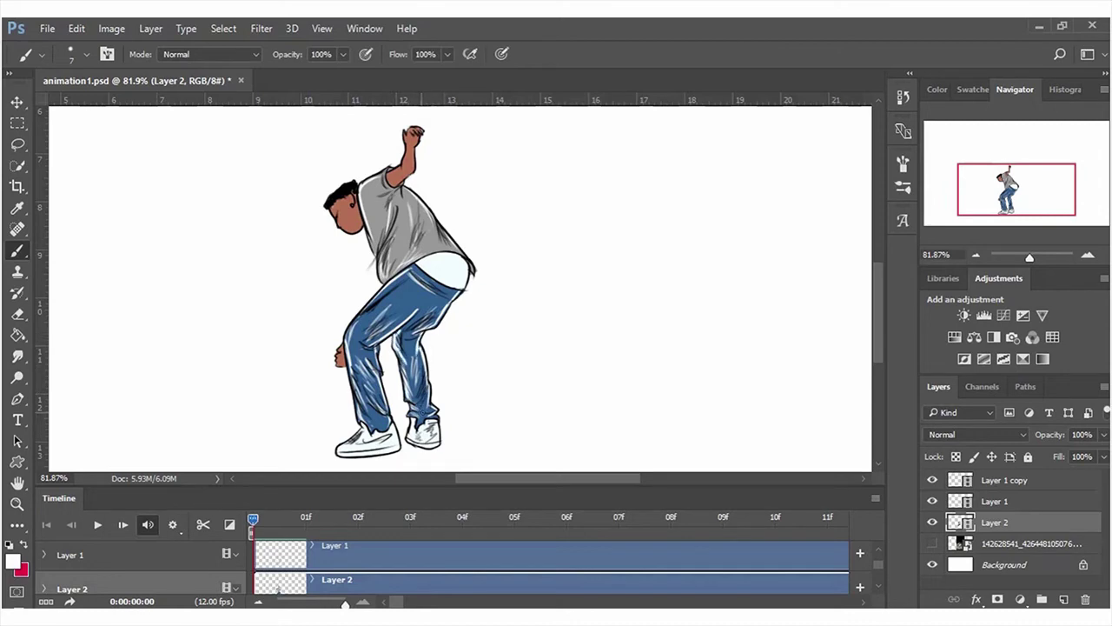
mouse_move(399, 356)
mouse_down()
mouse_move(406, 391)
mouse_move(429, 412)
mouse_up()
mouse_move(447, 306)
mouse_down()
mouse_move(430, 279)
mouse_move(417, 283)
mouse_up()
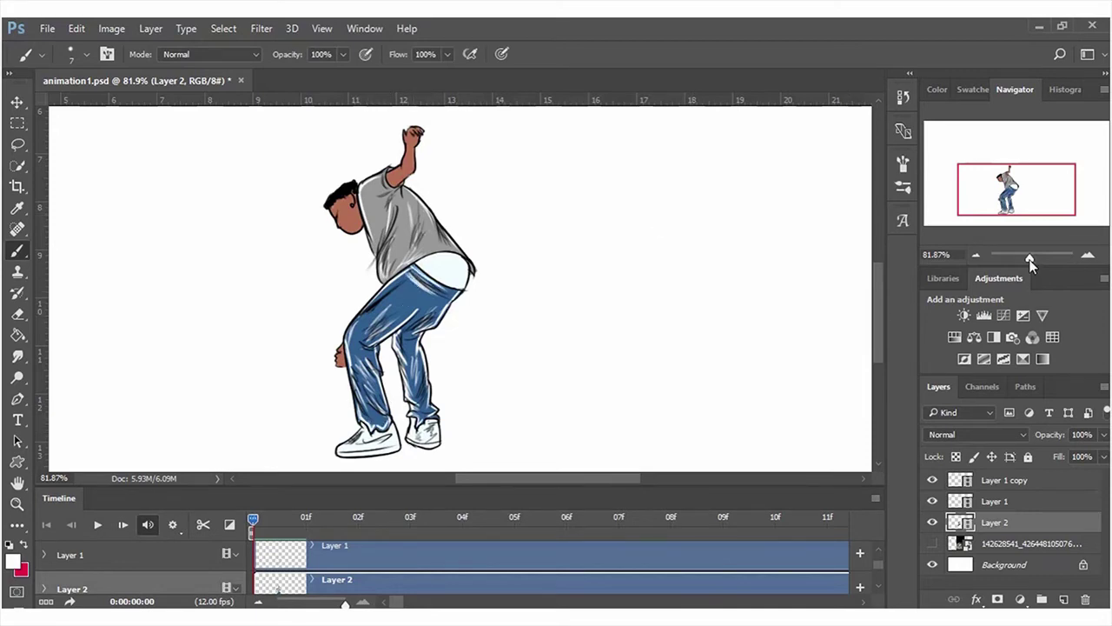
drag(1029, 259, 1025, 259)
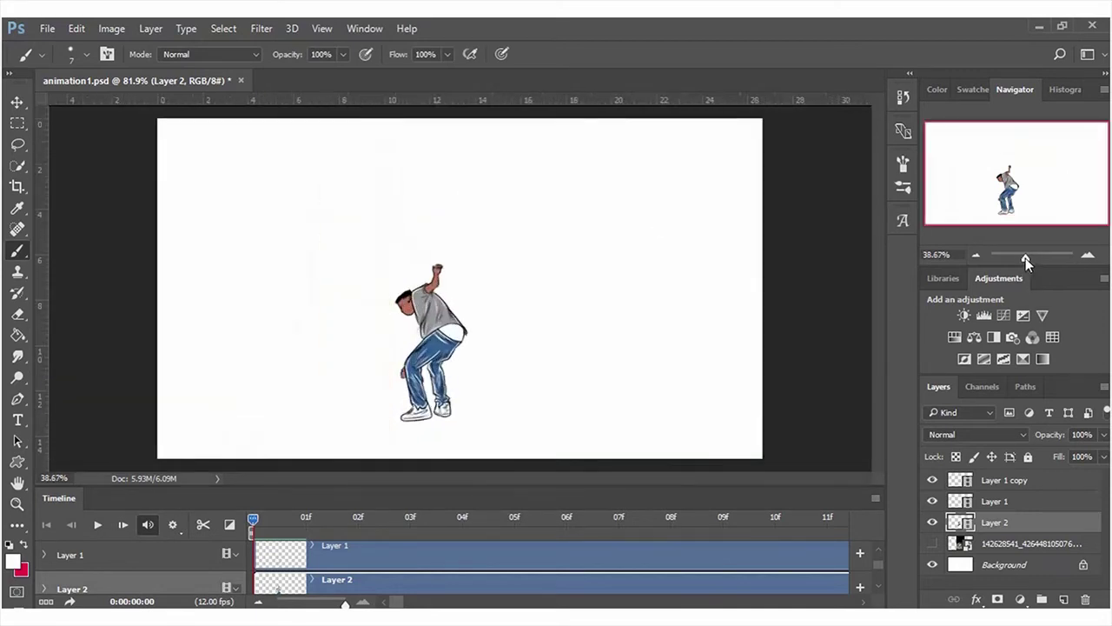
Zoom in on the legs and sample the pale colour from the coloured first frame.
click(298, 516)
click(256, 520)
drag(993, 183, 999, 199)
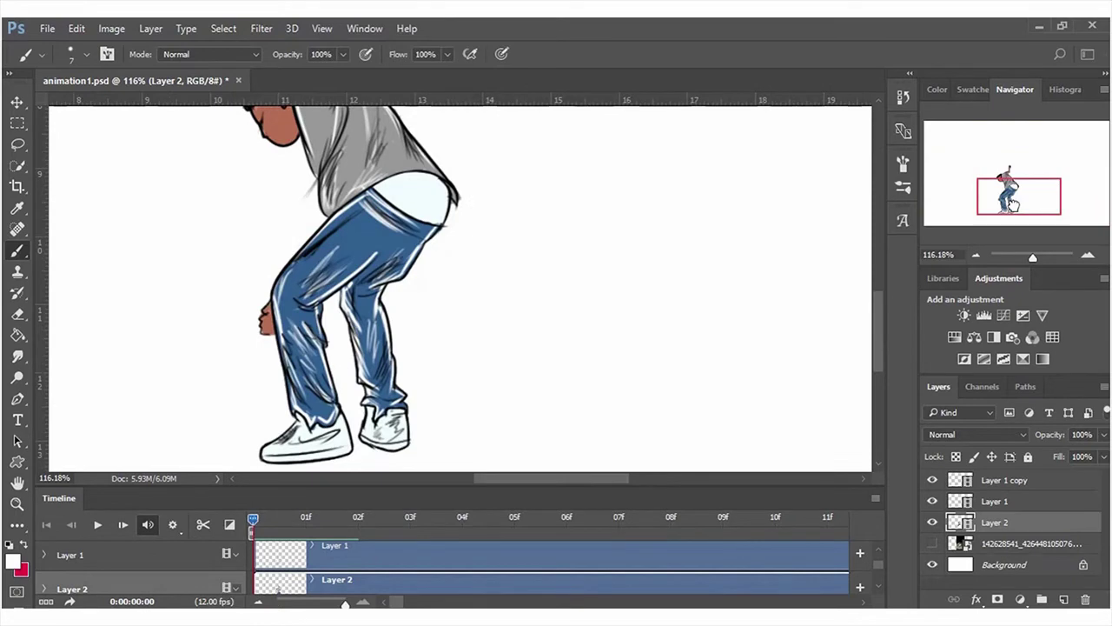
click(13, 561)
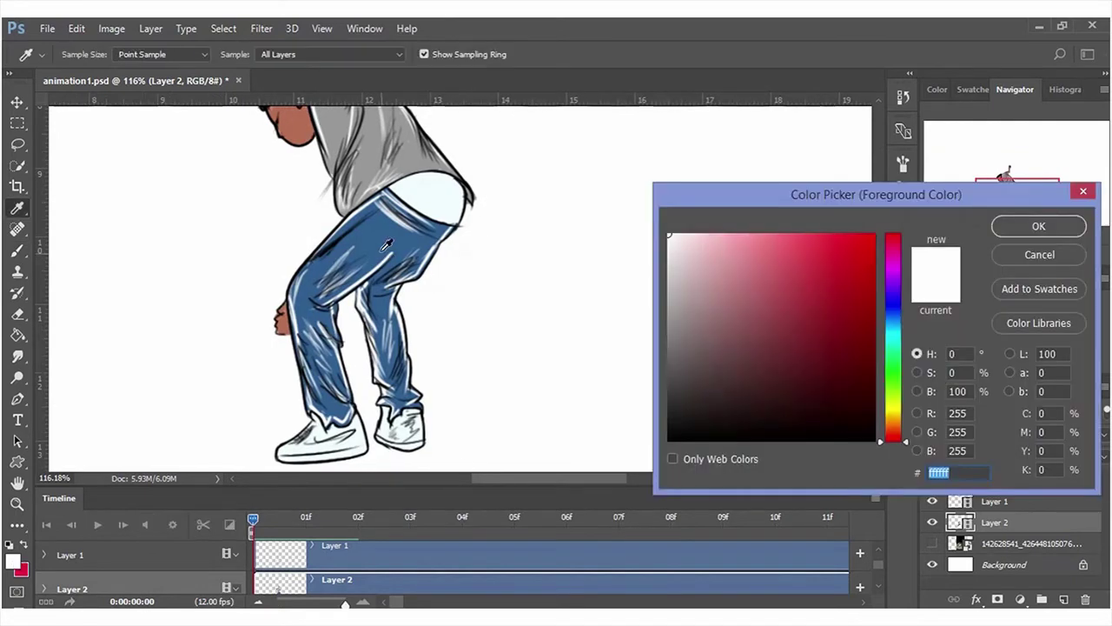
click(1038, 226)
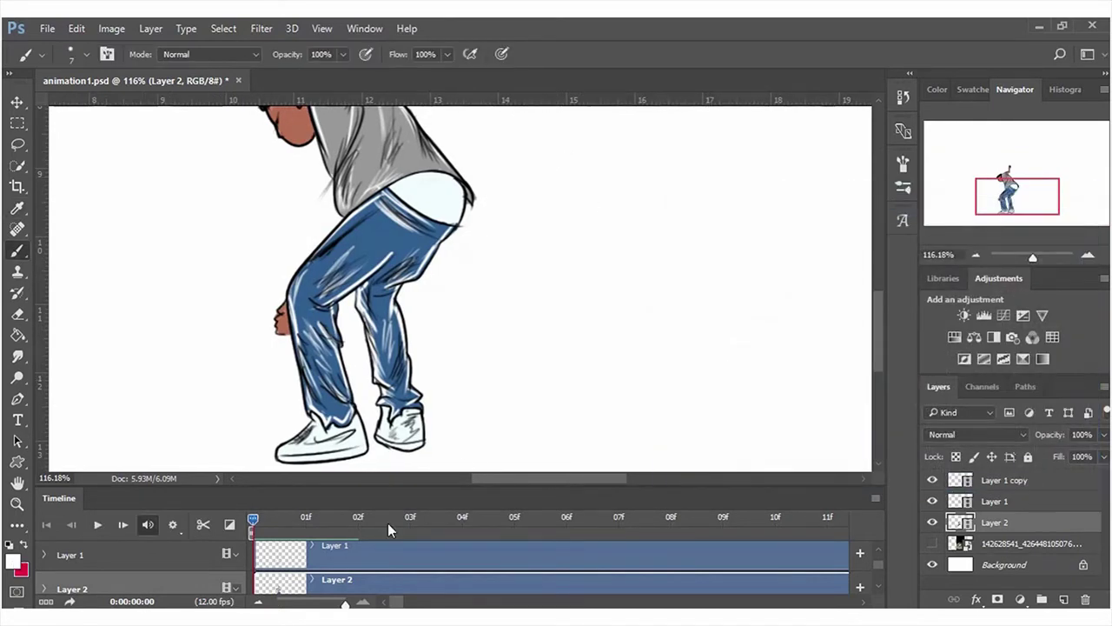
Paint the second frame's waistband and left shoe pale blue.
click(305, 518)
mouse_move(430, 182)
mouse_down()
mouse_move(466, 176)
mouse_move(445, 182)
mouse_up()
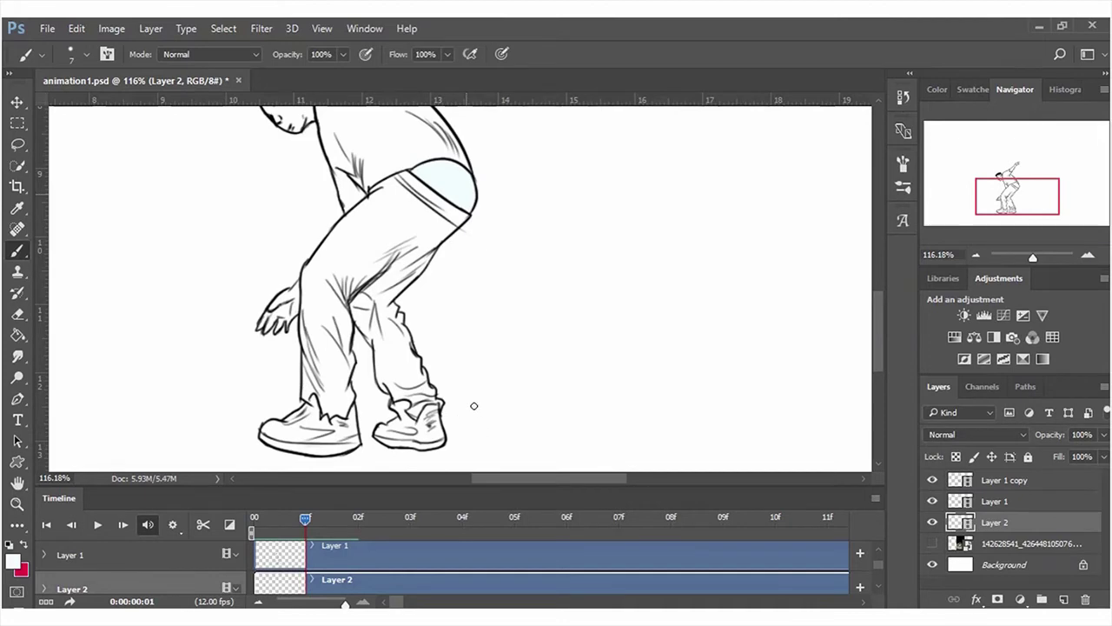
mouse_move(292, 445)
mouse_down()
mouse_move(288, 432)
mouse_move(320, 451)
mouse_move(352, 408)
mouse_up()
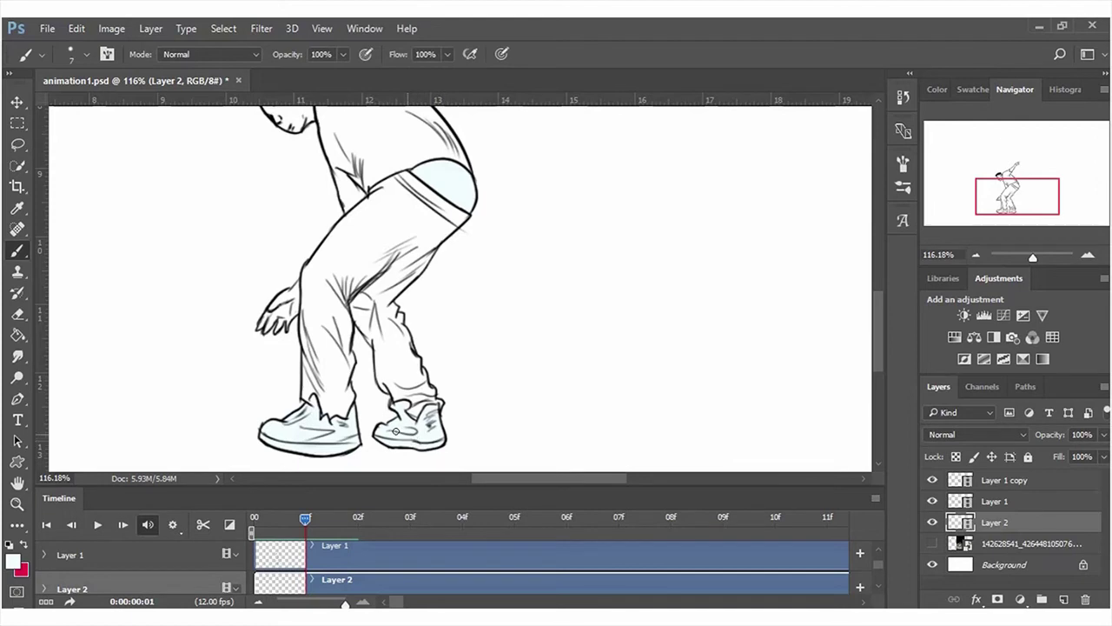
click(253, 520)
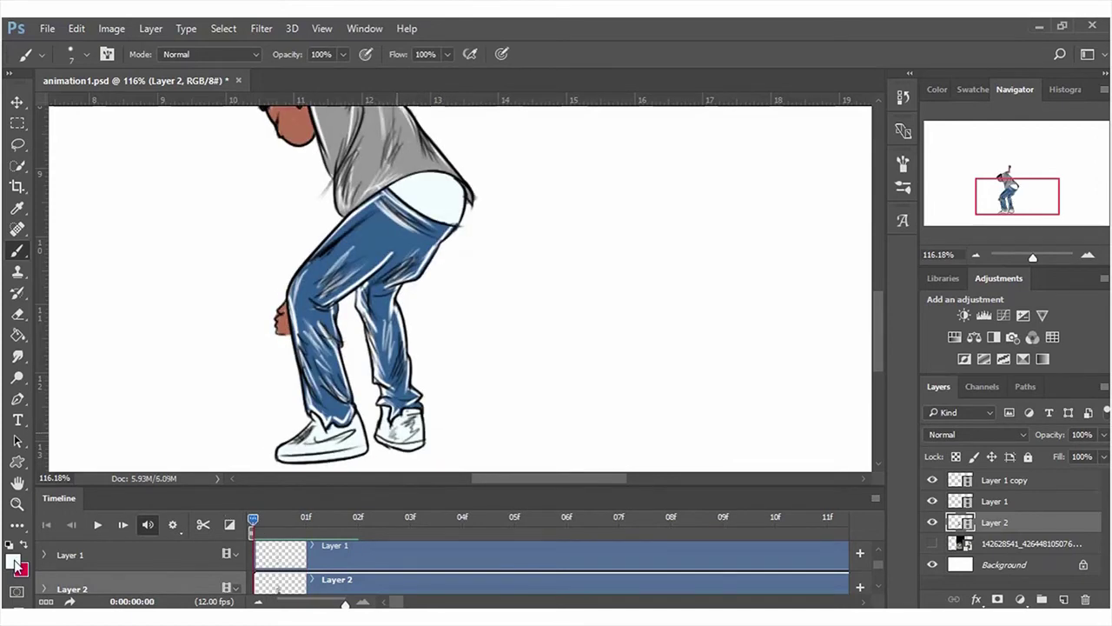
Sample the jeans' blue and paint the second frame's near leg blue down to the shoe.
click(13, 560)
click(376, 239)
key(Return)
key(b)
click(306, 516)
mouse_move(338, 266)
mouse_down()
mouse_move(371, 219)
mouse_move(321, 254)
mouse_up()
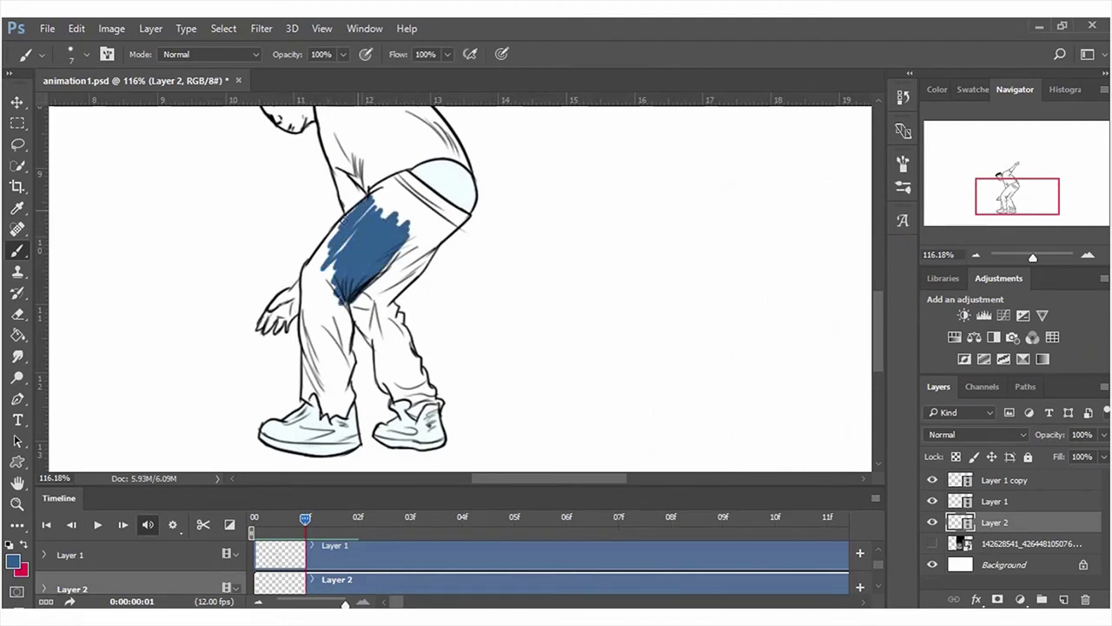
mouse_move(305, 264)
mouse_down()
mouse_move(304, 328)
mouse_move(361, 343)
mouse_up()
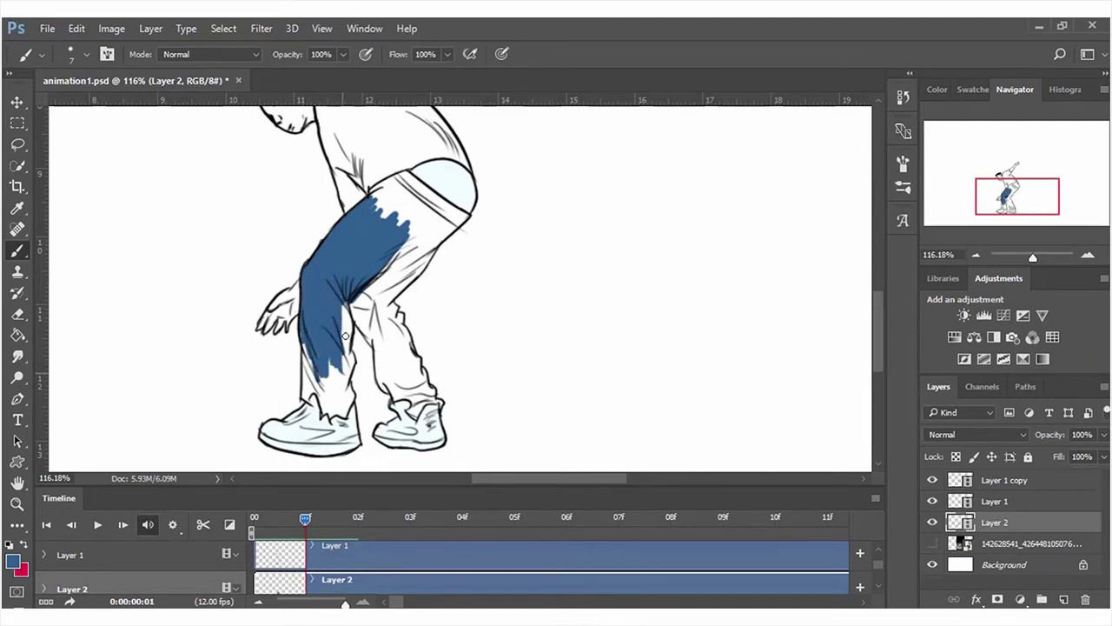
mouse_move(346, 348)
mouse_down()
mouse_move(351, 380)
mouse_move(314, 373)
mouse_up()
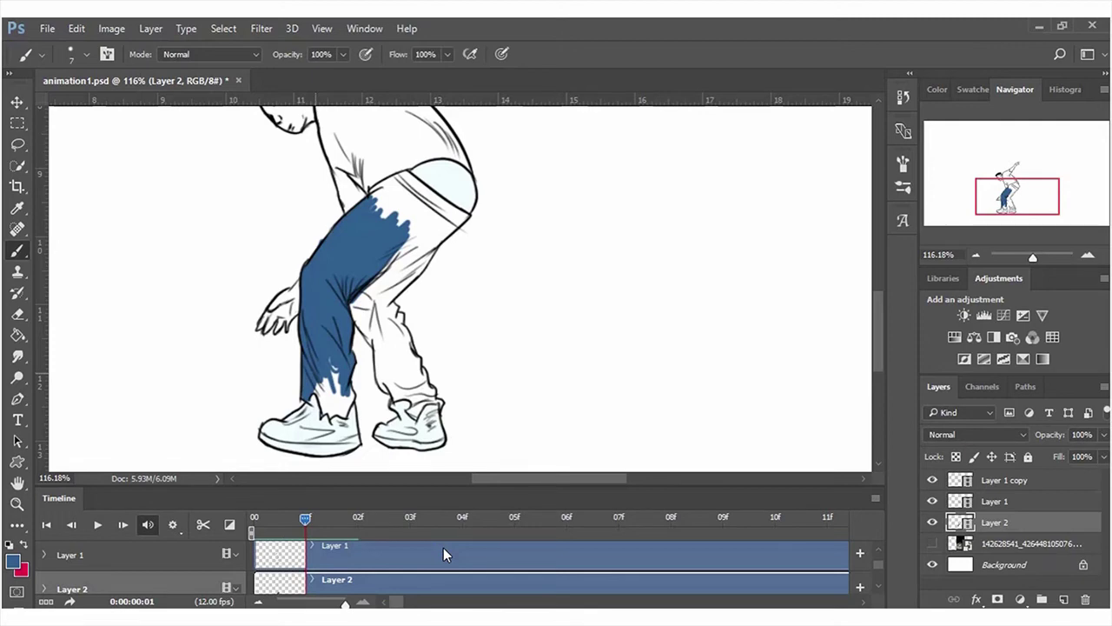
mouse_move(327, 363)
mouse_down()
mouse_move(328, 412)
mouse_move(347, 409)
mouse_move(349, 393)
mouse_up()
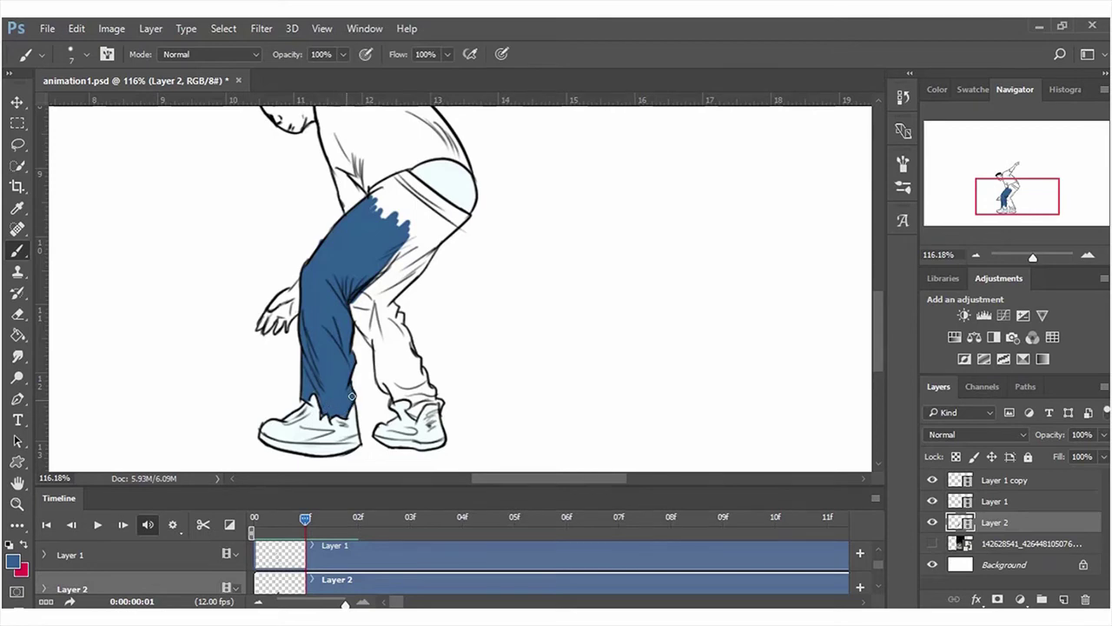
Paint the far trouser leg and waistband area blue, redoing one undone stroke.
mouse_move(358, 304)
mouse_down()
mouse_move(382, 353)
mouse_move(369, 295)
mouse_move(405, 405)
mouse_up()
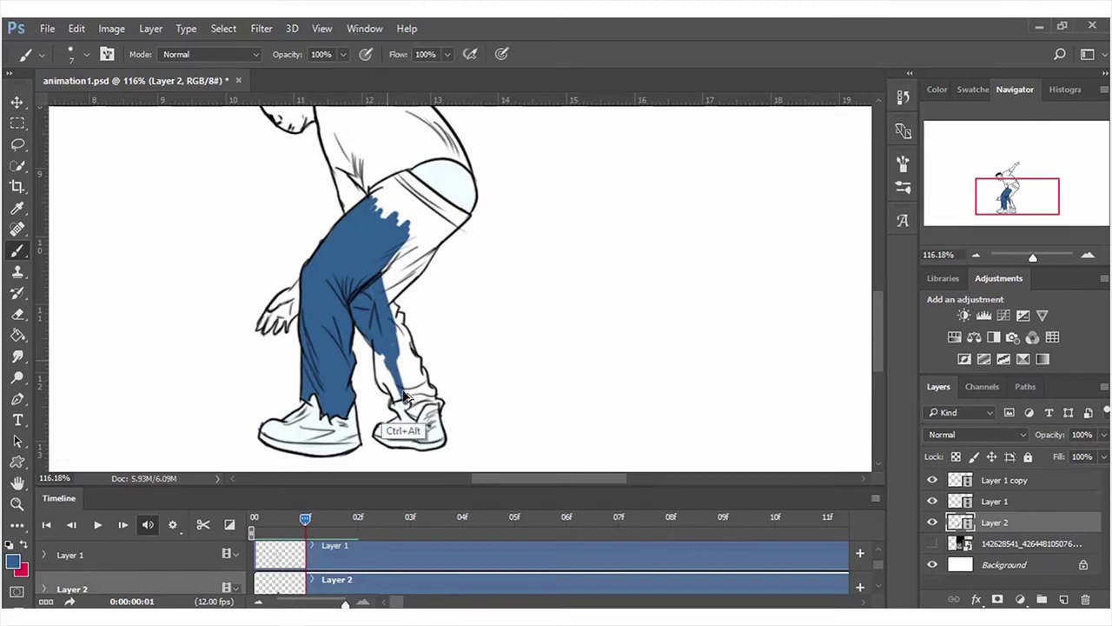
key(ctrl+z)
mouse_move(375, 288)
mouse_down()
mouse_move(357, 346)
mouse_move(362, 298)
mouse_move(390, 348)
mouse_move(379, 379)
mouse_move(379, 368)
mouse_move(413, 416)
mouse_up()
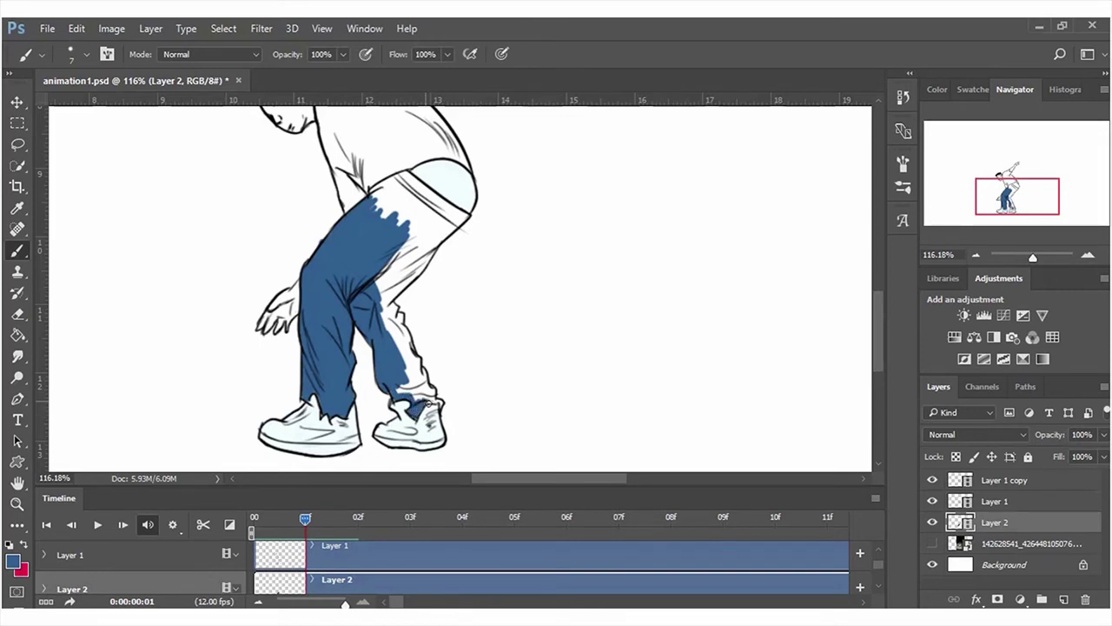
mouse_move(423, 401)
mouse_down()
mouse_move(433, 393)
mouse_move(419, 389)
mouse_move(415, 363)
mouse_move(401, 382)
mouse_move(404, 393)
mouse_move(398, 339)
mouse_move(407, 347)
mouse_up()
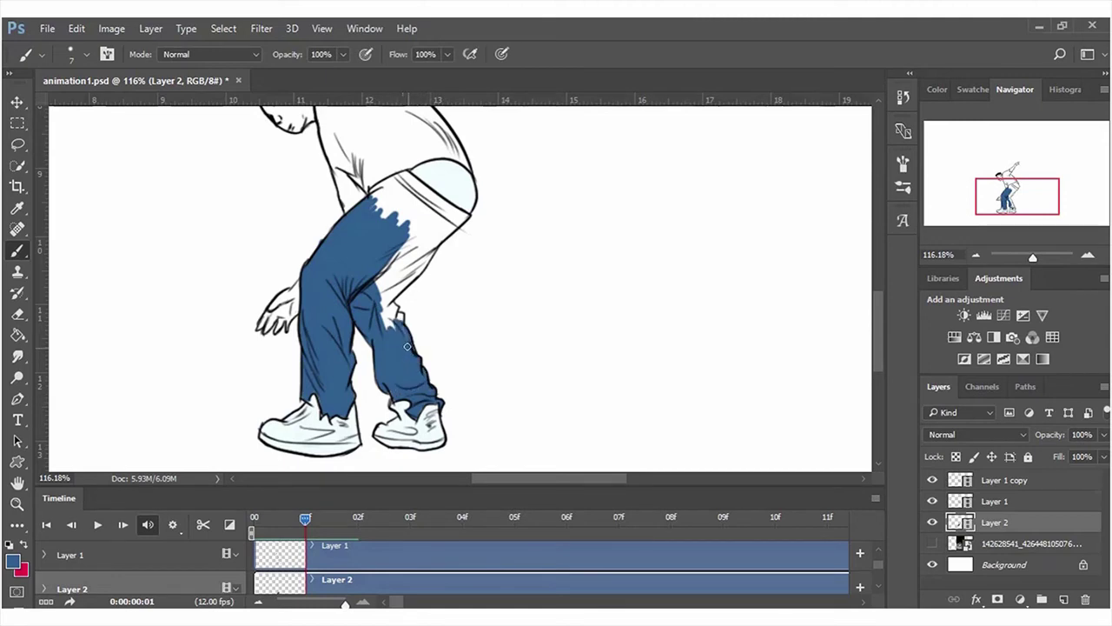
mouse_move(388, 309)
mouse_down()
mouse_move(398, 317)
mouse_move(384, 266)
mouse_move(430, 231)
mouse_move(394, 272)
mouse_move(399, 290)
mouse_move(431, 248)
mouse_up()
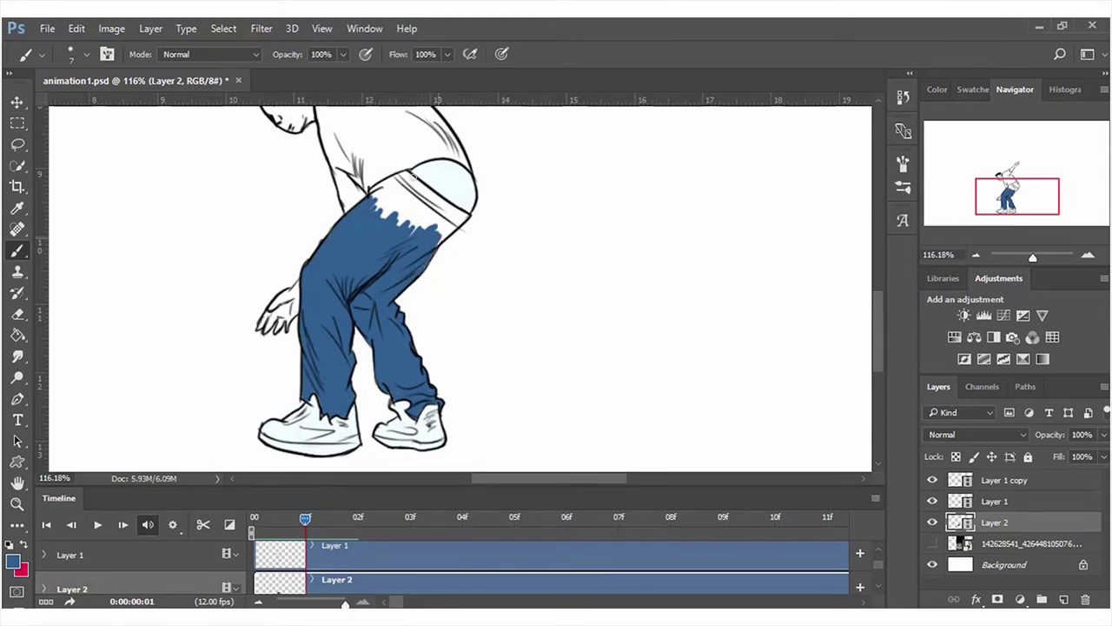
mouse_move(414, 177)
mouse_down()
mouse_move(440, 202)
mouse_move(415, 180)
mouse_move(382, 184)
mouse_move(402, 177)
mouse_move(391, 218)
mouse_move(445, 224)
mouse_move(441, 233)
mouse_move(408, 184)
mouse_move(439, 206)
mouse_up()
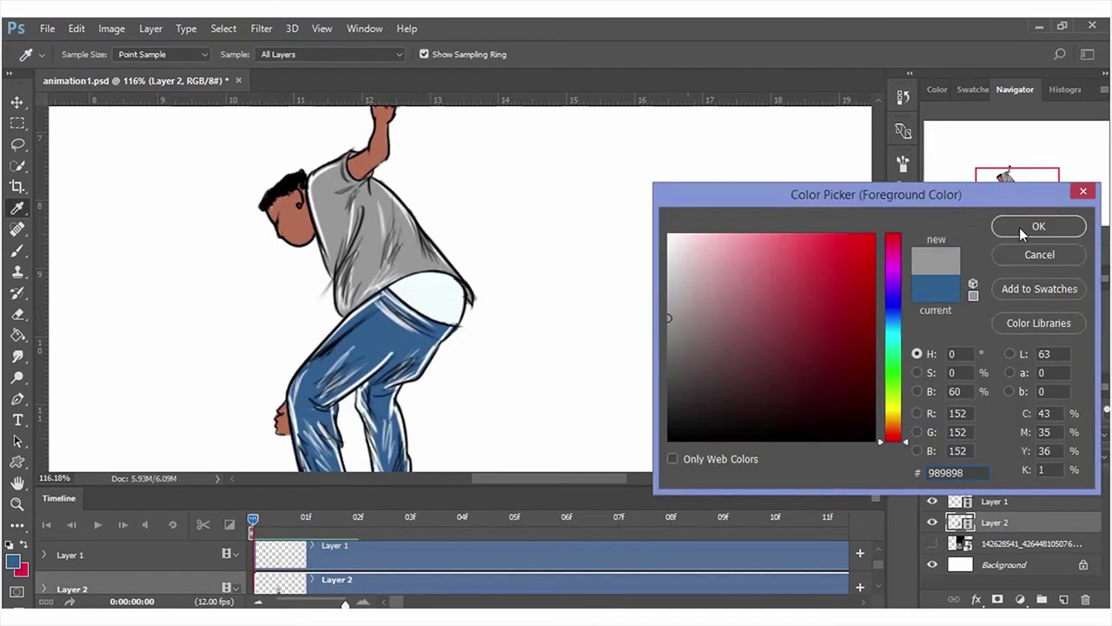
Paint the second frame's shirt grey all over, then begin the face in skin tone.
click(1019, 227)
mouse_move(340, 181)
mouse_down()
mouse_move(364, 250)
mouse_move(335, 210)
mouse_move(328, 261)
mouse_move(344, 289)
mouse_move(356, 265)
mouse_move(371, 285)
mouse_move(425, 254)
mouse_move(366, 261)
mouse_up()
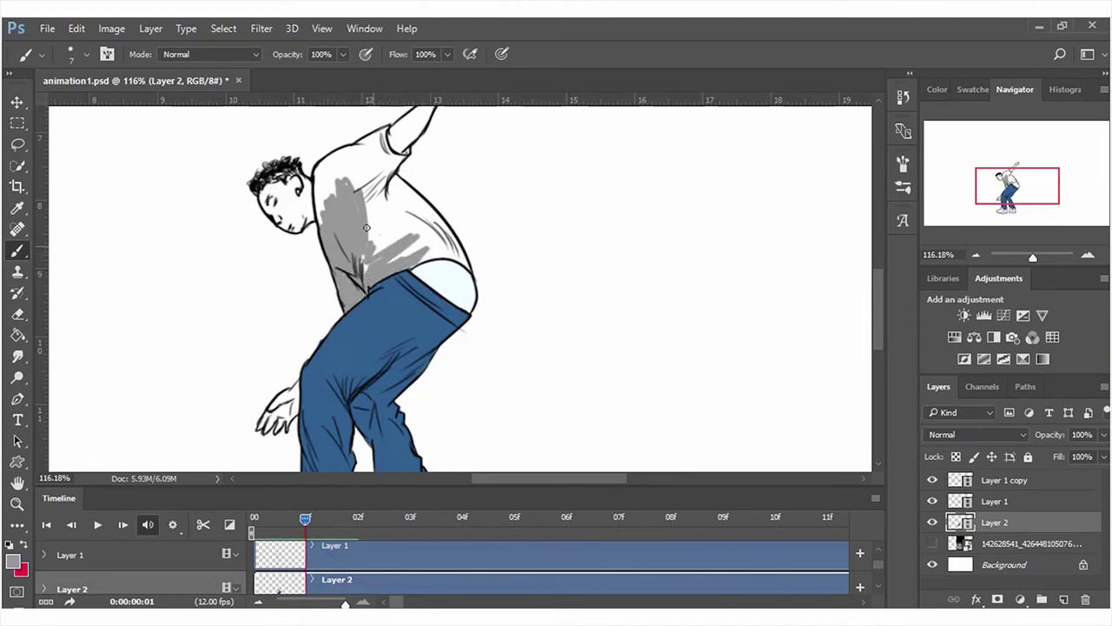
mouse_move(340, 162)
mouse_down()
mouse_move(339, 198)
mouse_move(323, 165)
mouse_move(323, 223)
mouse_up()
mouse_move(432, 222)
mouse_down()
mouse_move(379, 177)
mouse_move(410, 189)
mouse_up()
drag(454, 241, 422, 214)
mouse_move(463, 250)
mouse_down()
mouse_move(470, 265)
mouse_move(440, 247)
mouse_move(413, 259)
mouse_move(461, 261)
mouse_move(375, 197)
mouse_move(373, 237)
mouse_up()
mouse_move(397, 196)
mouse_down()
mouse_move(383, 235)
mouse_move(428, 260)
mouse_move(407, 215)
mouse_move(432, 232)
mouse_up()
mouse_move(383, 158)
mouse_down()
mouse_move(363, 210)
mouse_move(405, 153)
mouse_move(387, 139)
mouse_move(392, 162)
mouse_move(367, 142)
mouse_move(376, 171)
mouse_move(352, 187)
mouse_move(330, 165)
mouse_move(339, 183)
mouse_up()
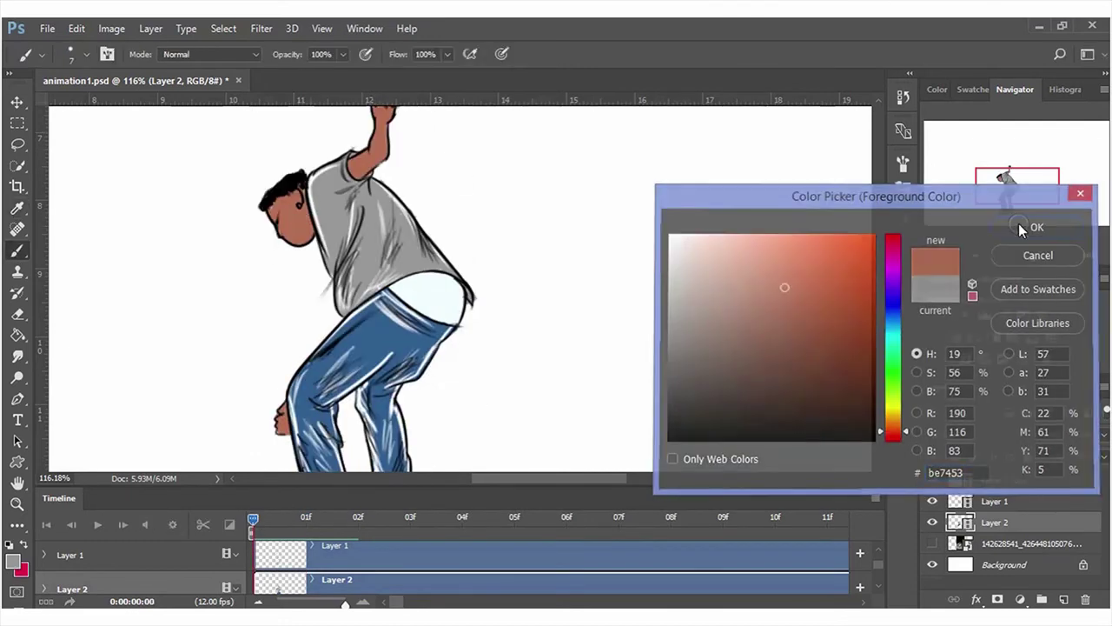
mouse_move(277, 198)
mouse_down()
mouse_move(292, 228)
mouse_move(312, 213)
mouse_move(308, 186)
mouse_move(275, 181)
mouse_move(296, 185)
mouse_up()
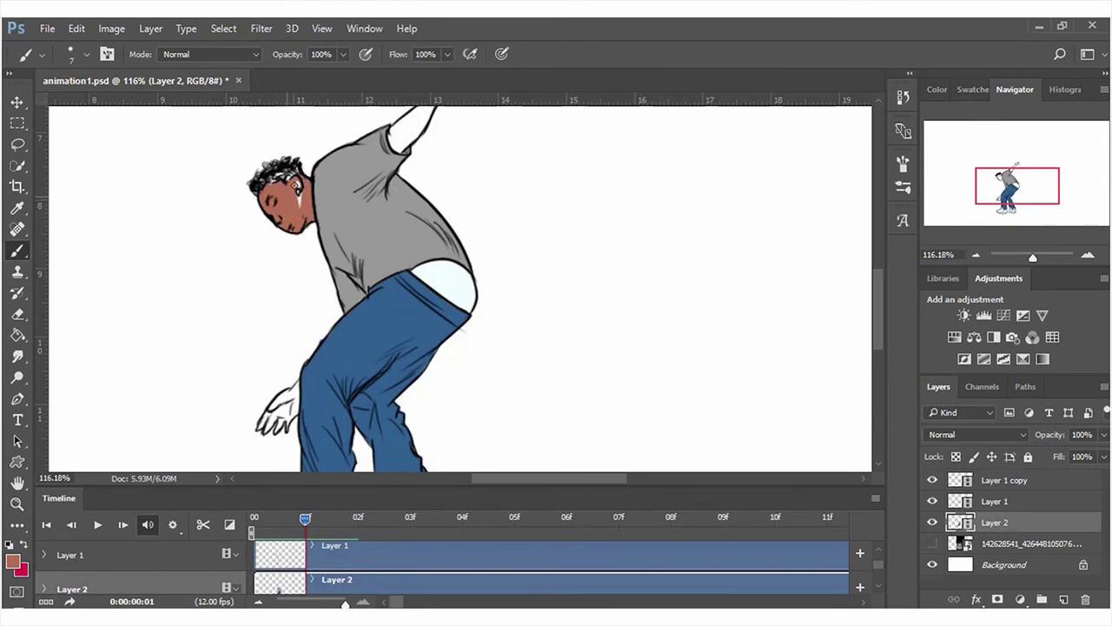
Paint the face, raised hand, forearm and dangling hand in the brown skin tone.
scroll(669, 237, up, 3)
mouse_move(395, 261)
mouse_down()
mouse_move(393, 237)
mouse_move(408, 247)
mouse_move(427, 214)
mouse_move(416, 246)
mouse_up()
mouse_move(435, 210)
mouse_down()
mouse_move(448, 181)
mouse_move(477, 165)
mouse_move(447, 176)
mouse_move(453, 200)
mouse_move(477, 173)
mouse_up()
drag(876, 291, 876, 335)
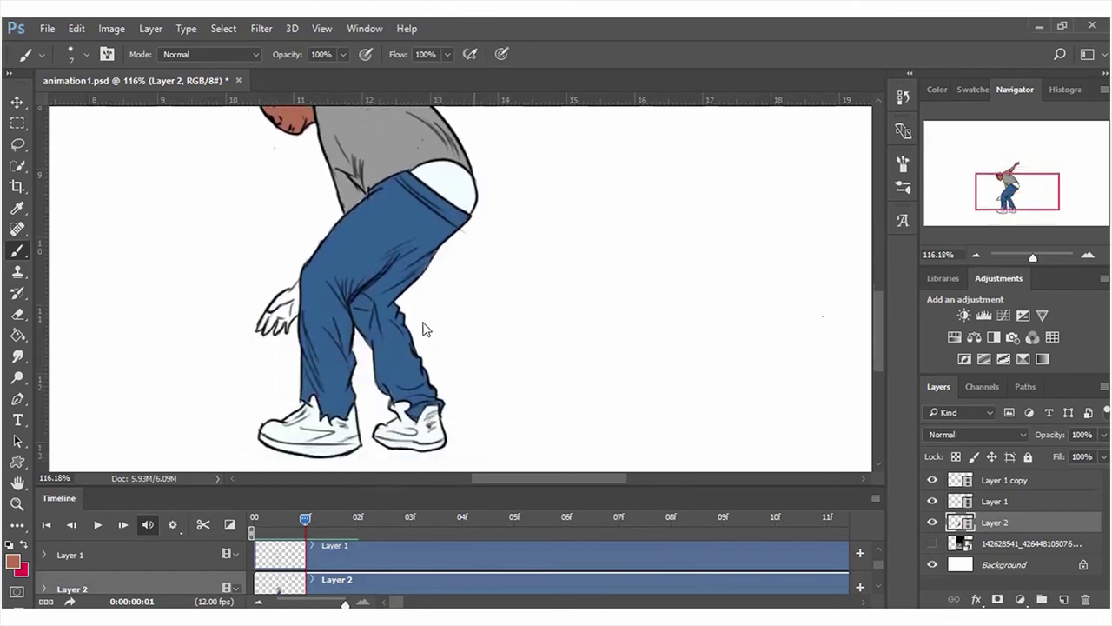
scroll(422, 324, down, 2)
mouse_move(276, 247)
mouse_down()
mouse_move(273, 279)
mouse_move(264, 266)
mouse_move(295, 226)
mouse_move(291, 259)
mouse_move(393, 418)
mouse_up()
Fill the white streaks in the hair with black.
click(13, 560)
click(807, 365)
click(1015, 226)
mouse_move(335, 189)
mouse_down()
mouse_move(355, 184)
mouse_move(325, 193)
mouse_move(348, 170)
mouse_up()
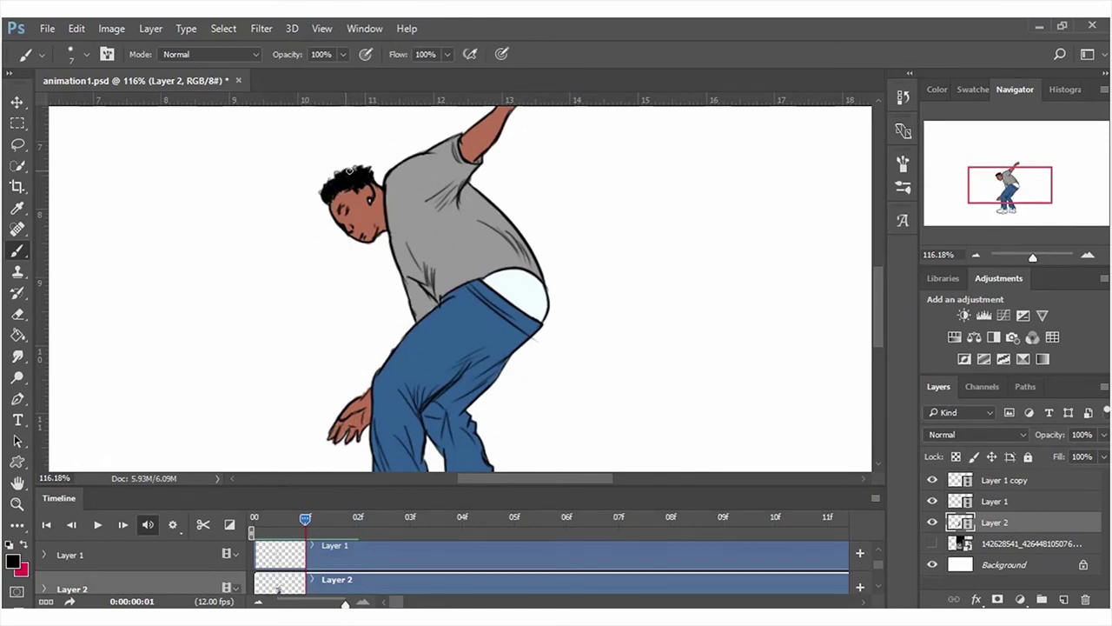
drag(1033, 257, 1025, 256)
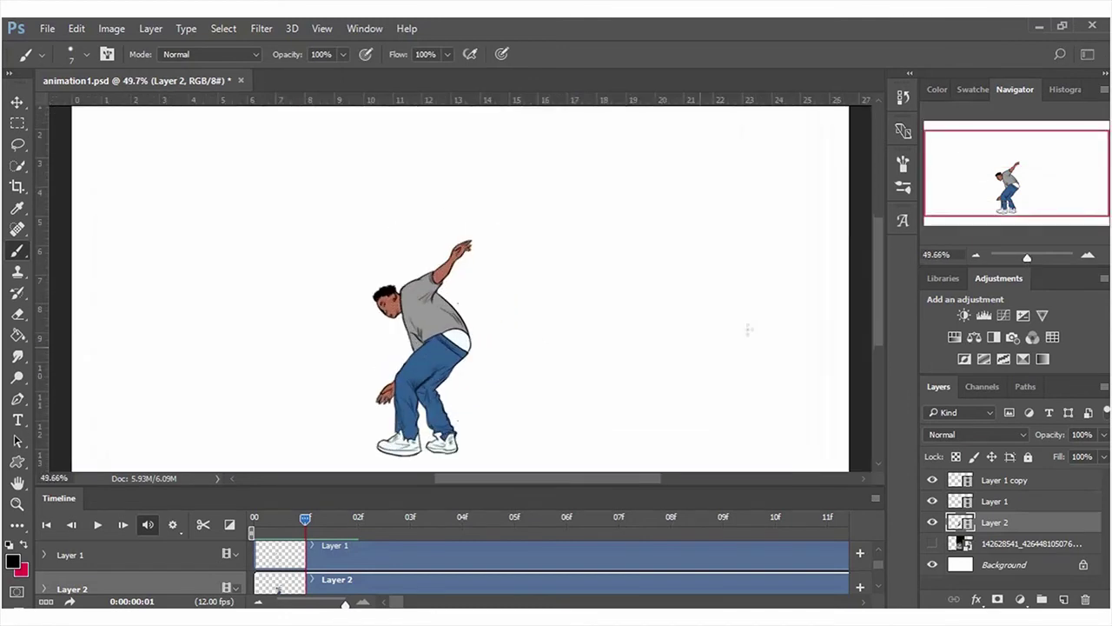
Switch to white and add highlights on the upper jeans, lower leg and thigh edge.
click(12, 561)
click(669, 231)
click(1042, 220)
scroll(501, 305, down, 2)
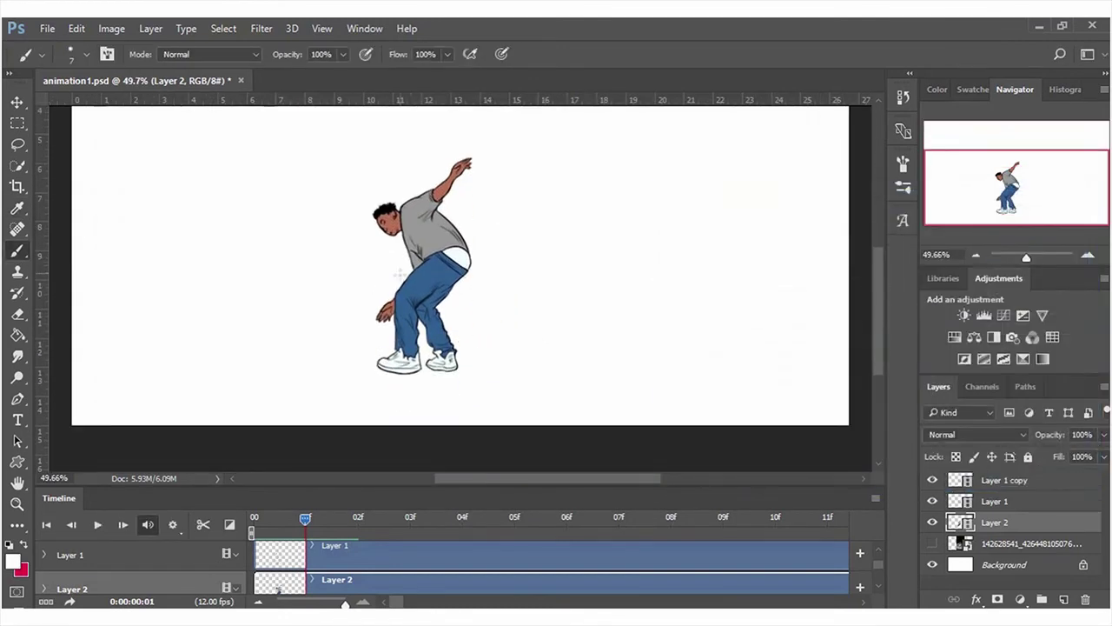
drag(1026, 257, 1031, 257)
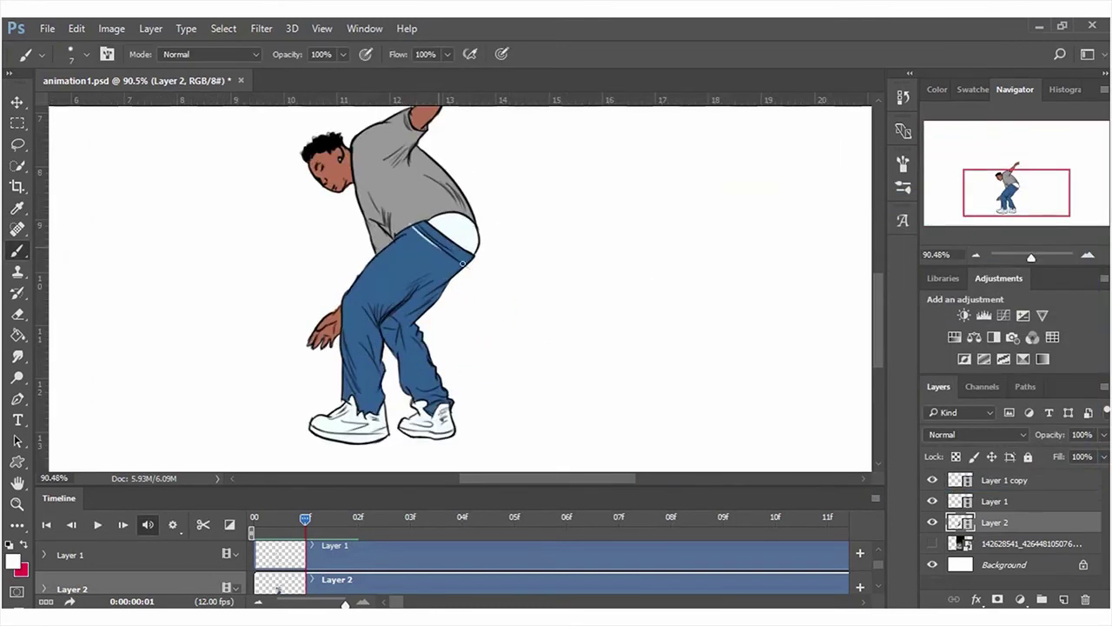
mouse_move(413, 225)
mouse_down()
mouse_move(469, 254)
mouse_move(421, 330)
mouse_up()
drag(404, 356, 403, 388)
drag(383, 329, 399, 356)
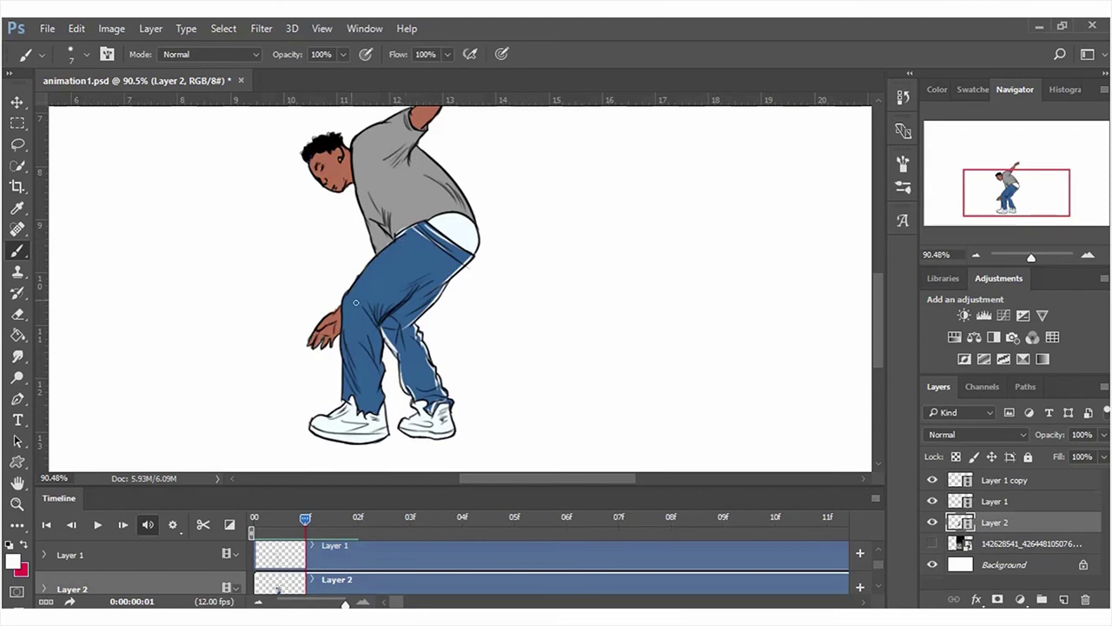
mouse_move(404, 243)
mouse_down()
mouse_move(356, 289)
mouse_move(358, 408)
mouse_up()
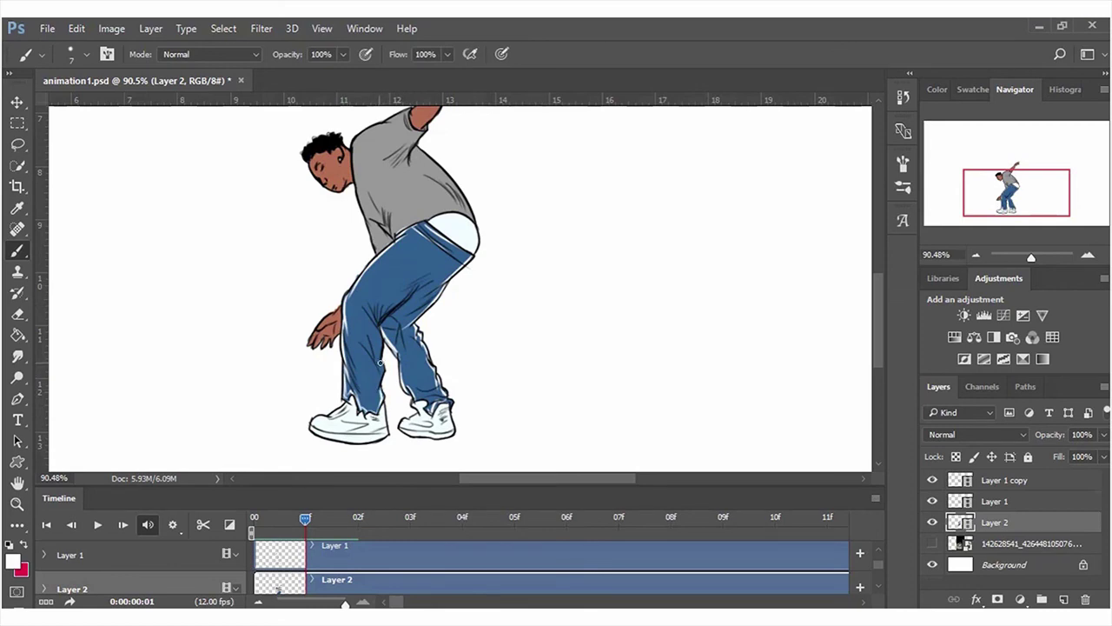
Add more white highlights on the thigh, lower legs, waistband and shirt's back edge.
mouse_move(365, 299)
mouse_down()
mouse_move(403, 254)
mouse_move(393, 265)
mouse_move(435, 269)
mouse_up()
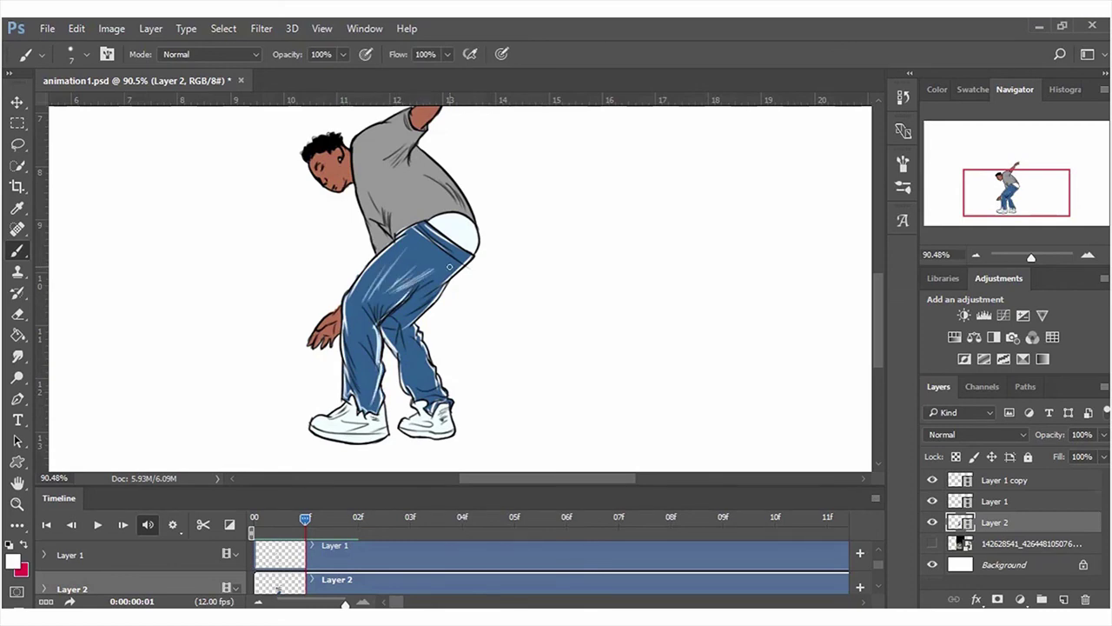
drag(353, 370, 346, 332)
drag(351, 389, 378, 261)
drag(359, 296, 403, 251)
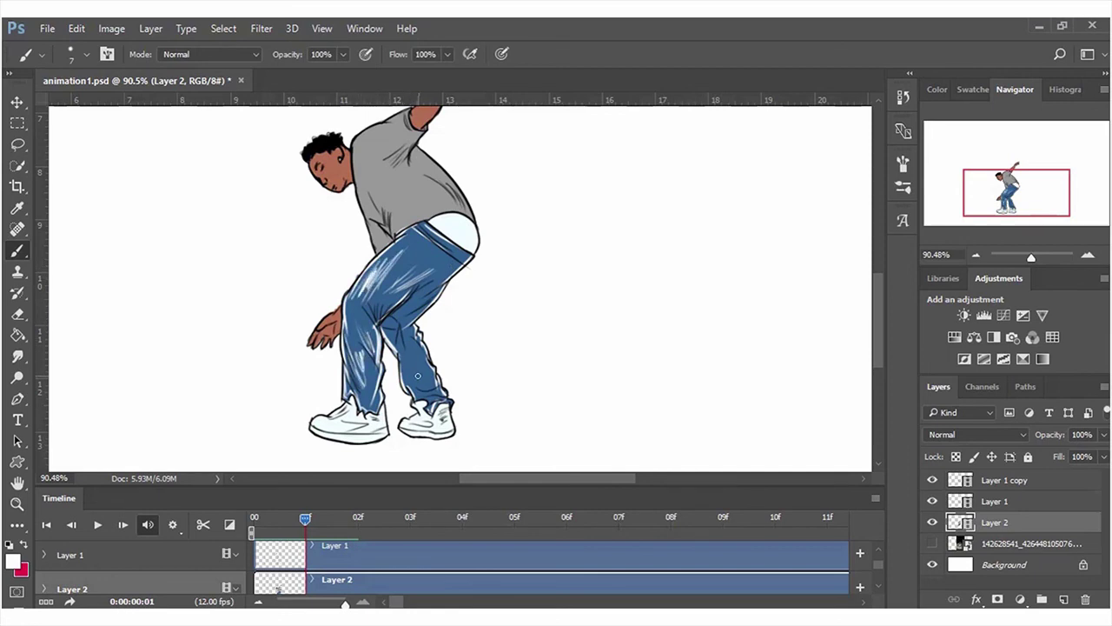
mouse_move(423, 388)
mouse_down()
mouse_move(410, 348)
mouse_move(424, 373)
mouse_up()
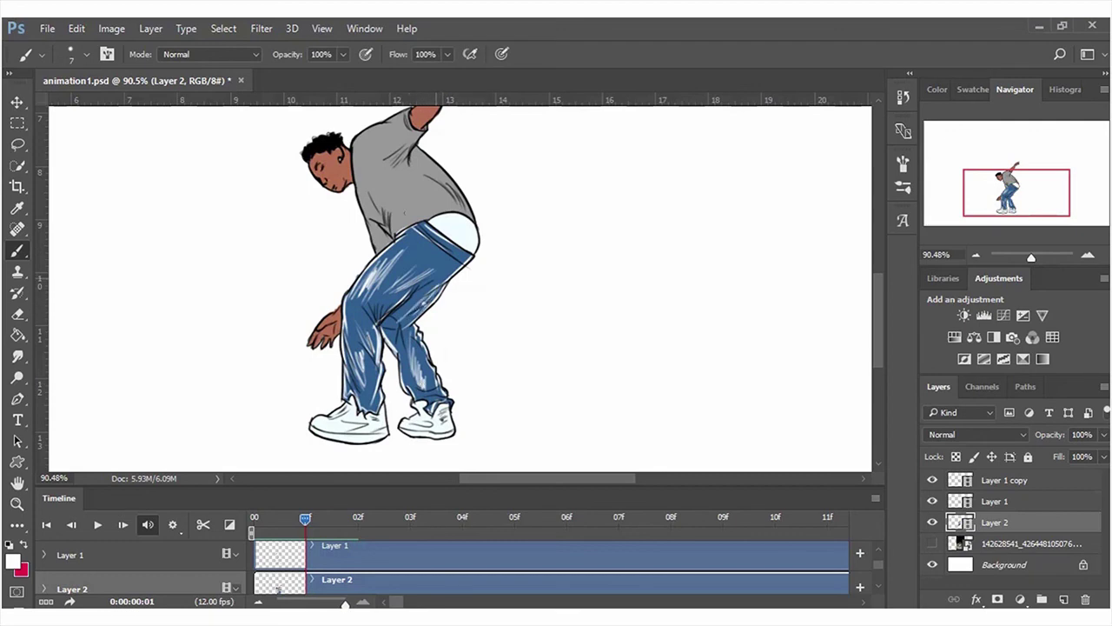
mouse_move(410, 231)
mouse_down()
mouse_move(457, 257)
mouse_move(417, 227)
mouse_move(456, 231)
mouse_up()
drag(358, 143, 371, 232)
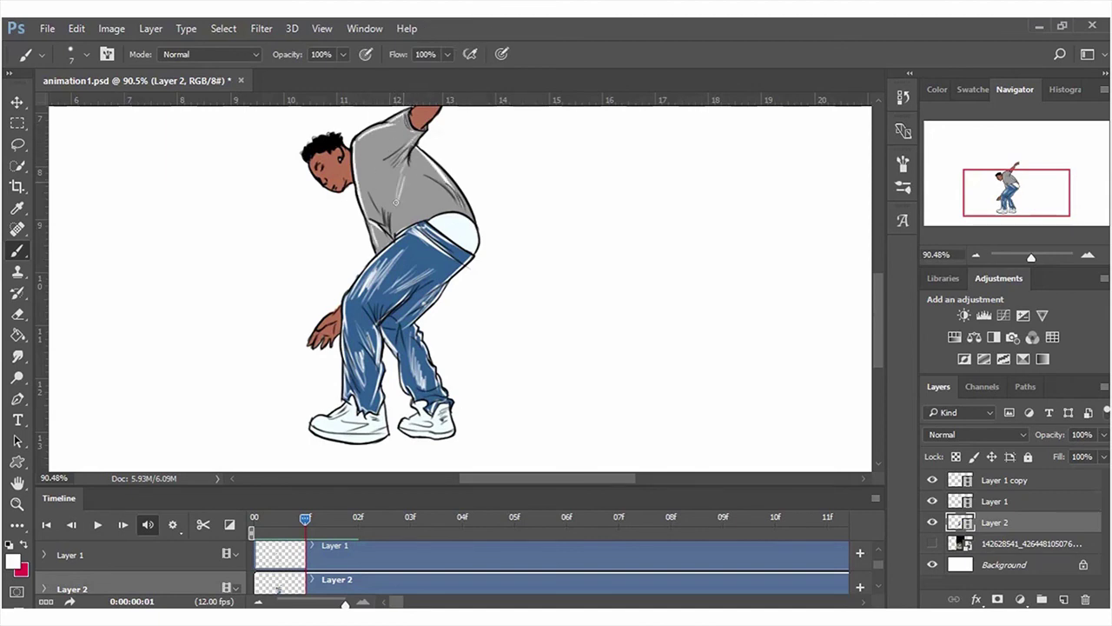
drag(1031, 256, 1024, 256)
drag(255, 518, 461, 518)
Play the timeline animation several times, stopping on the coloured first frame.
click(254, 521)
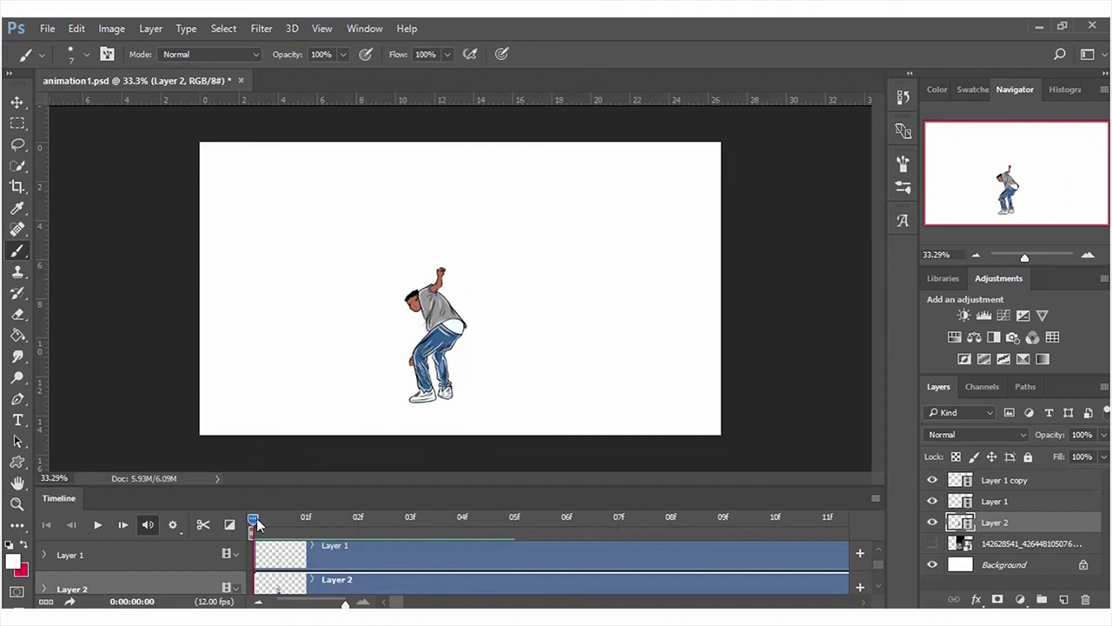
key(space)
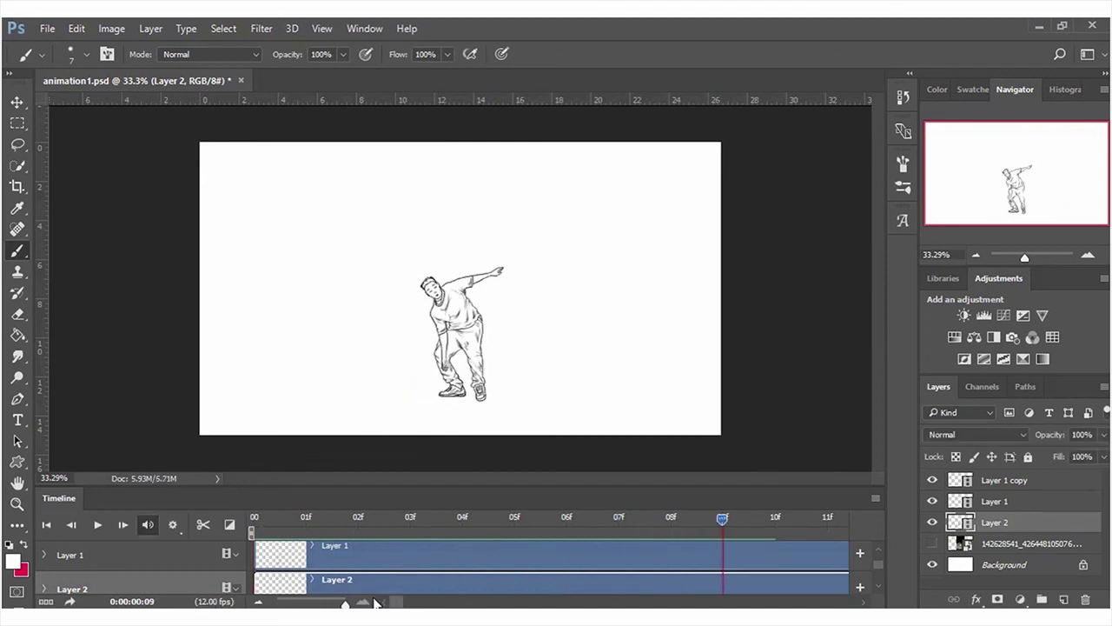
mouse_move(254, 520)
mouse_down()
mouse_move(304, 524)
mouse_move(255, 526)
mouse_up()
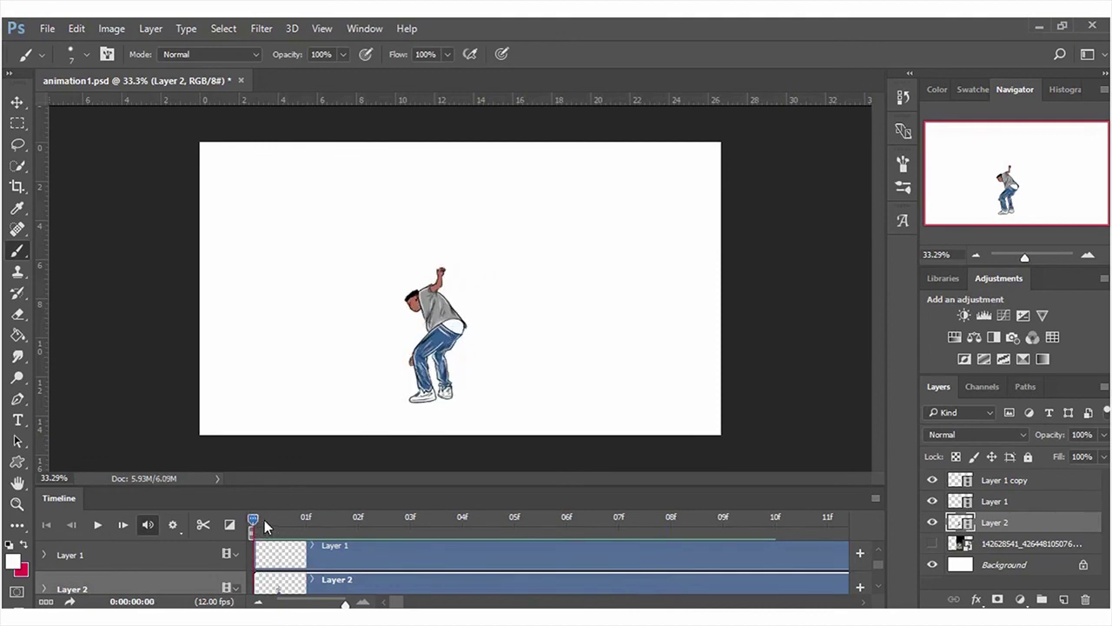
key(space)
key(space)
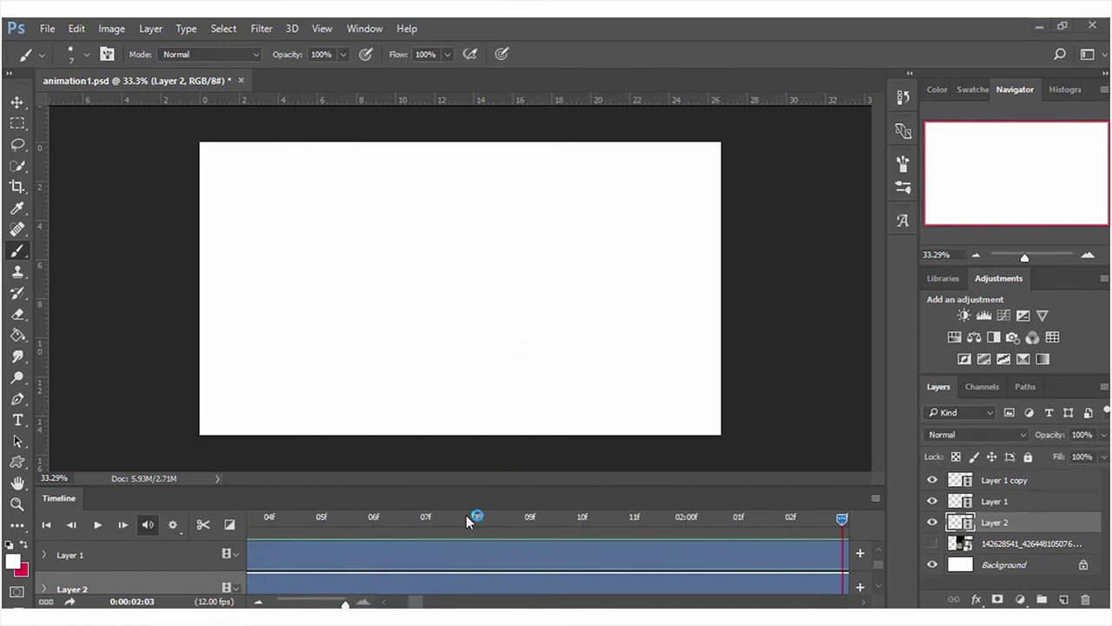
click(380, 600)
key(space)
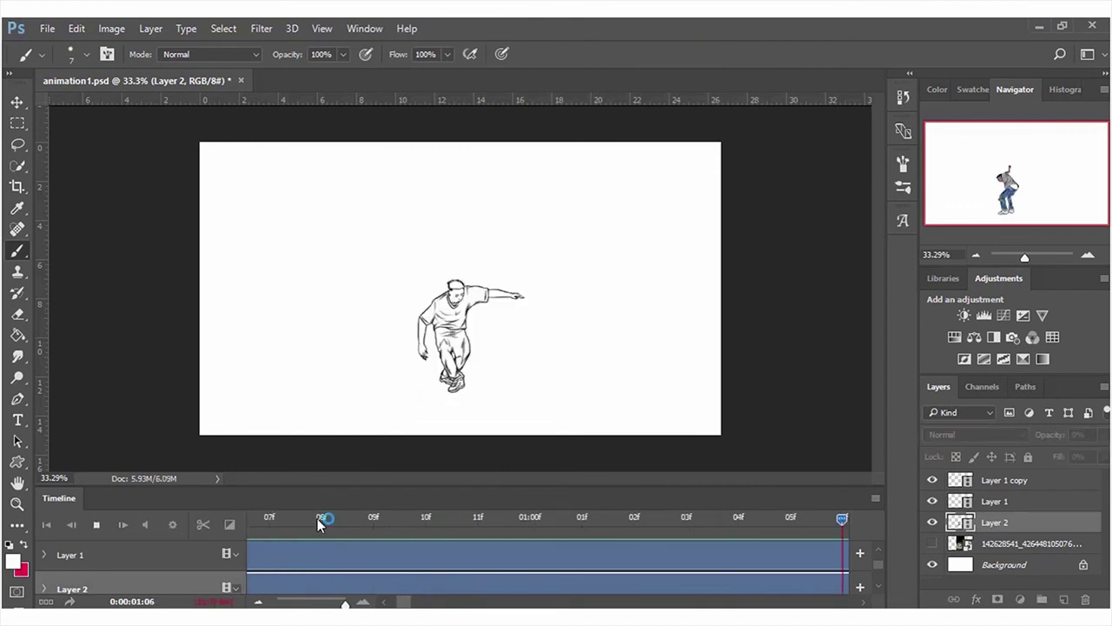
click(408, 594)
click(253, 521)
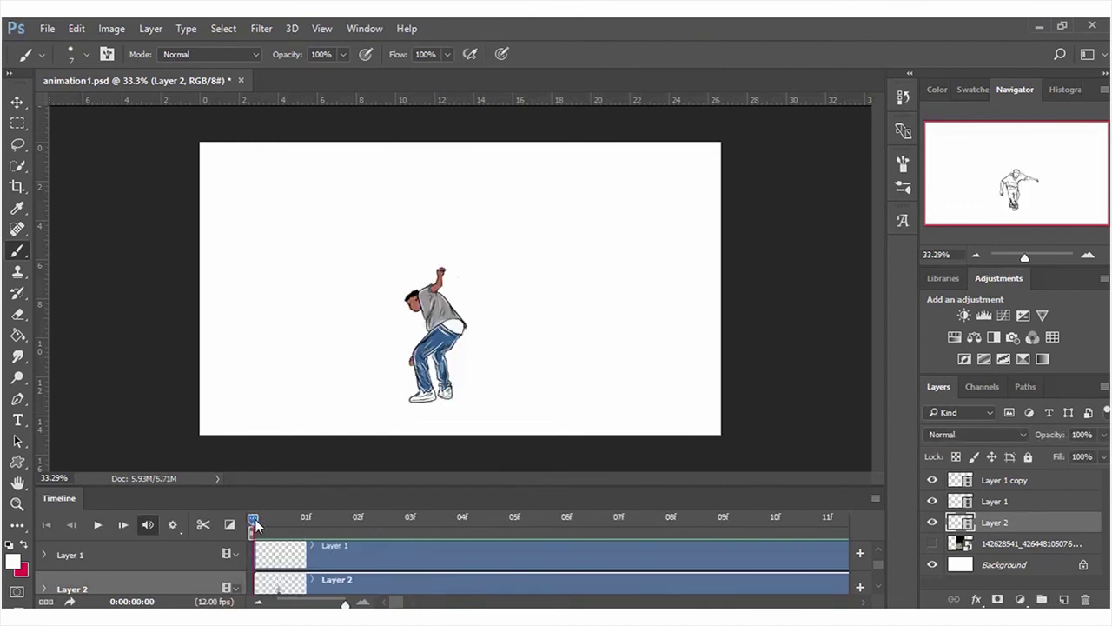
key(space)
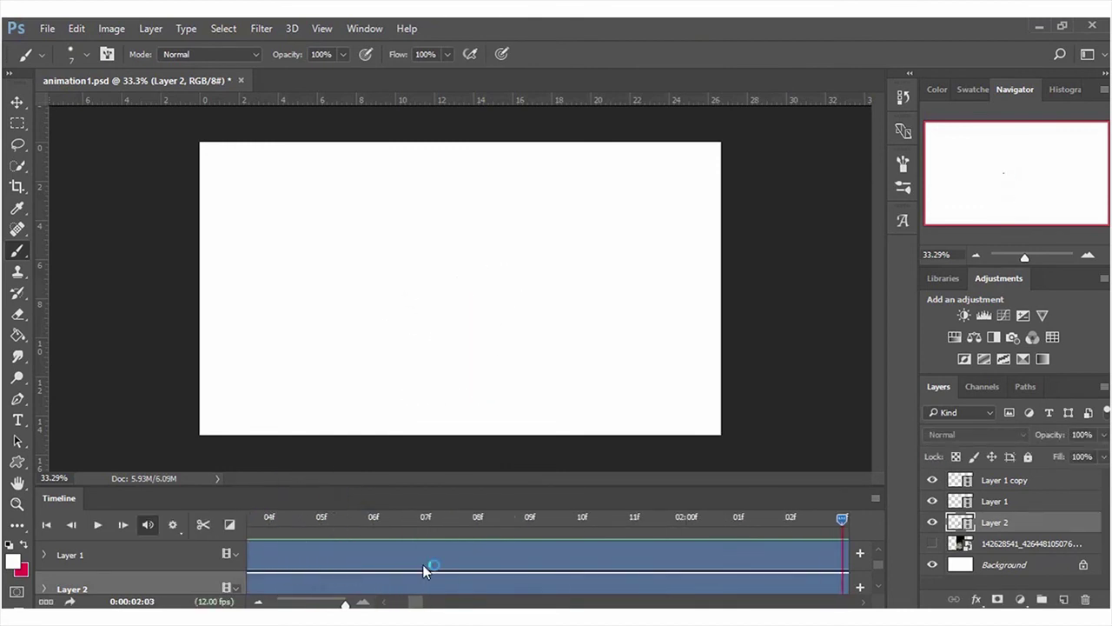
click(252, 521)
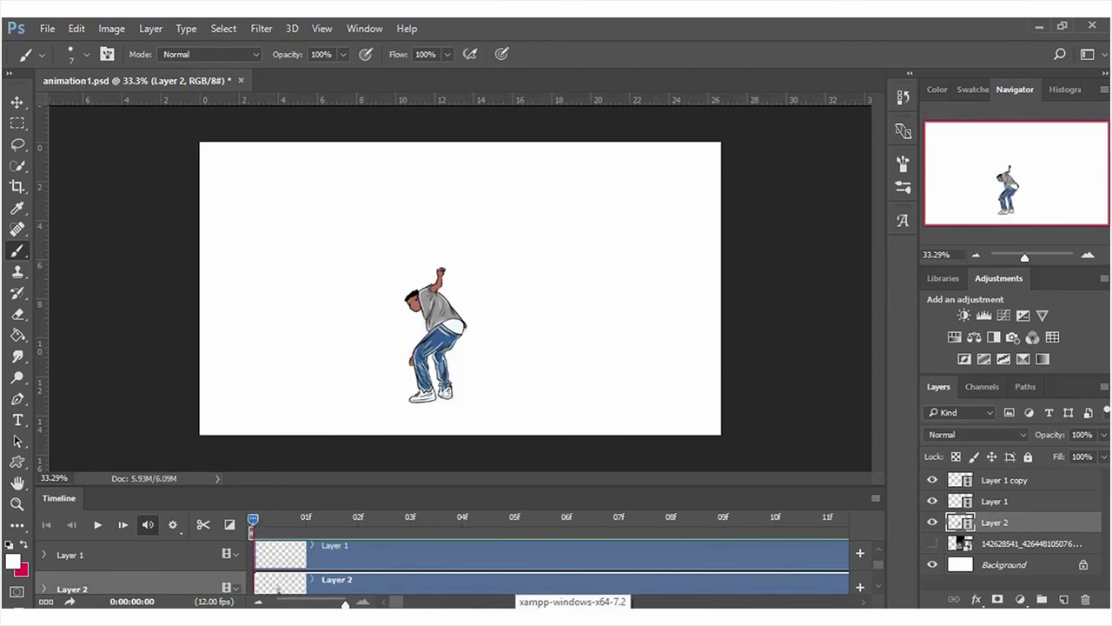